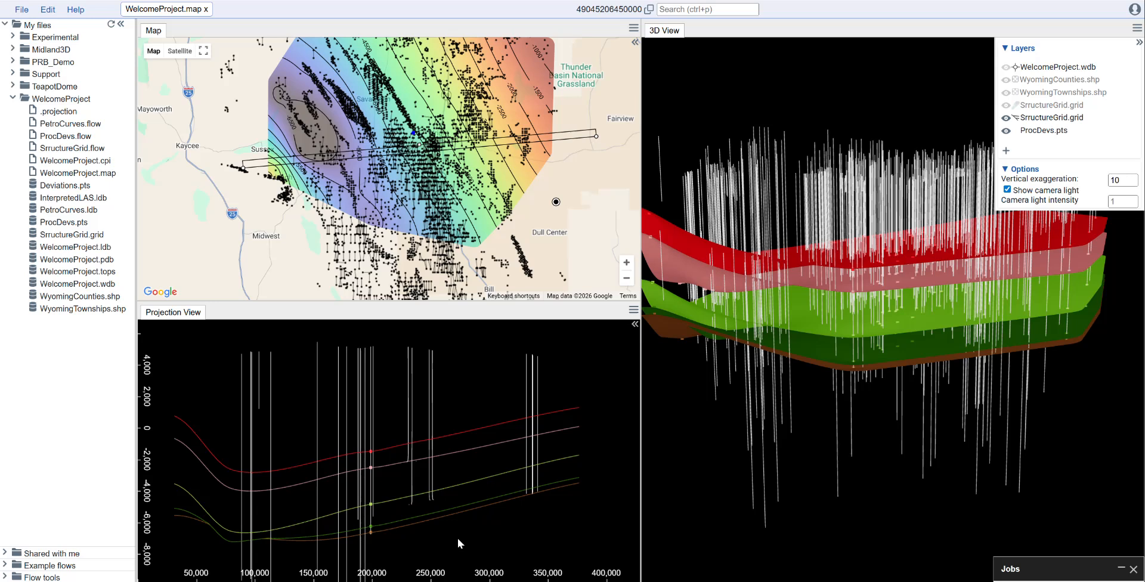
- Create a new flow file named PhiT_Vol.flow in the WelcomeProject folder
{"action": "right_click", "coordinate": [63, 102]}
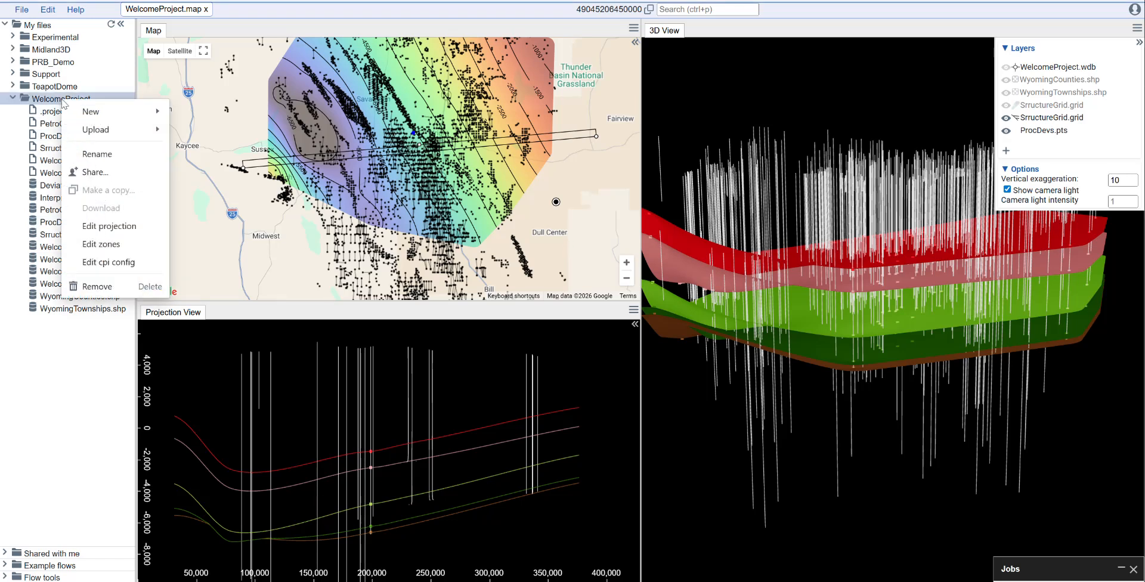
{"action": "mouse_move", "coordinate": [96, 111]}
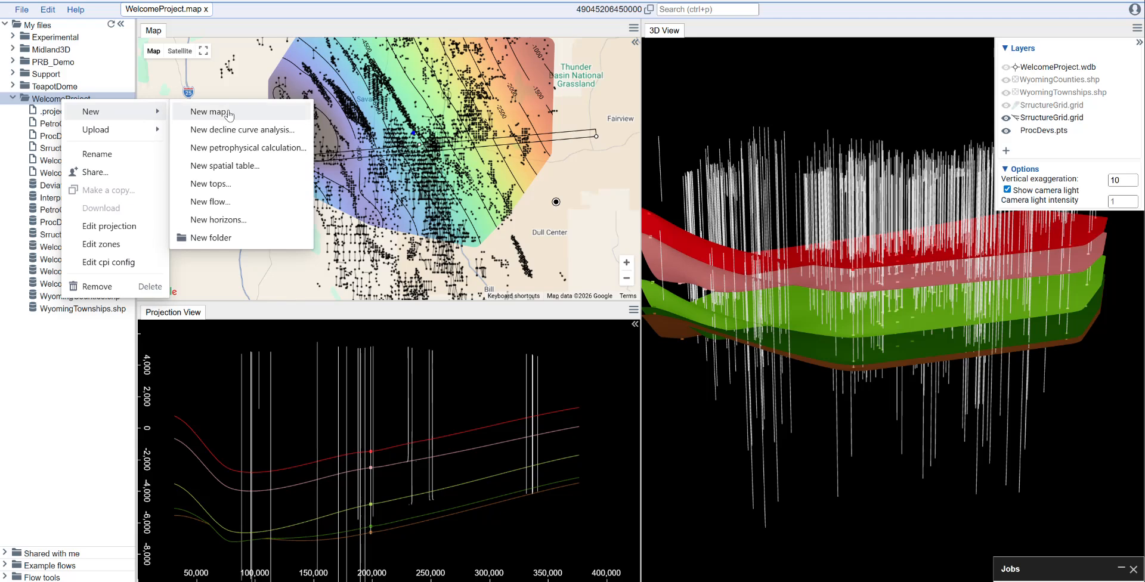
{"action": "left_click", "coordinate": [227, 201]}
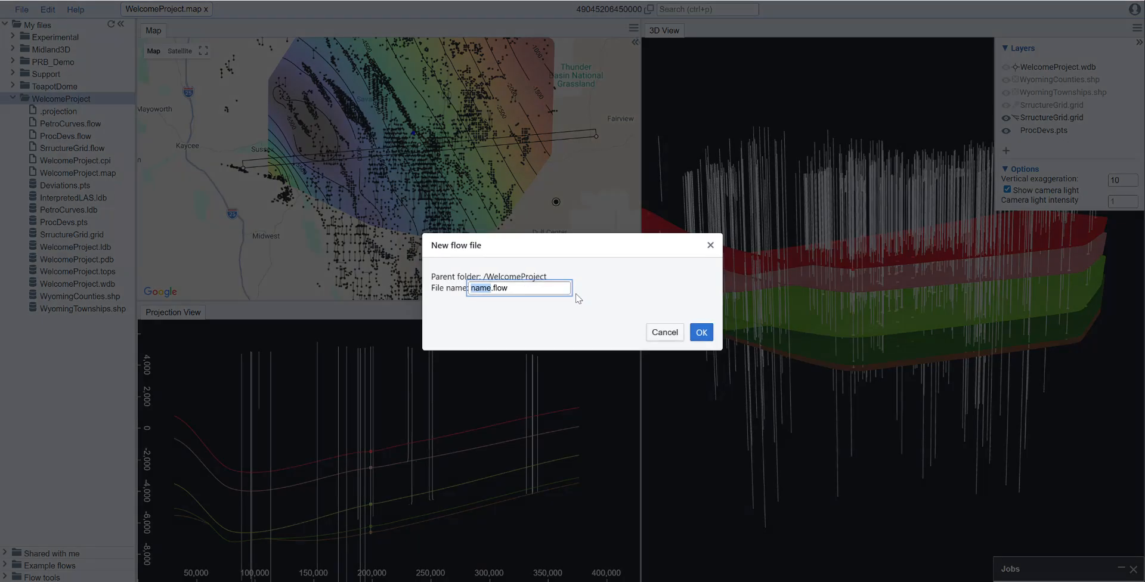
{"action": "type", "text": "PhiT_Vol"}
{"action": "left_click", "coordinate": [695, 335]}
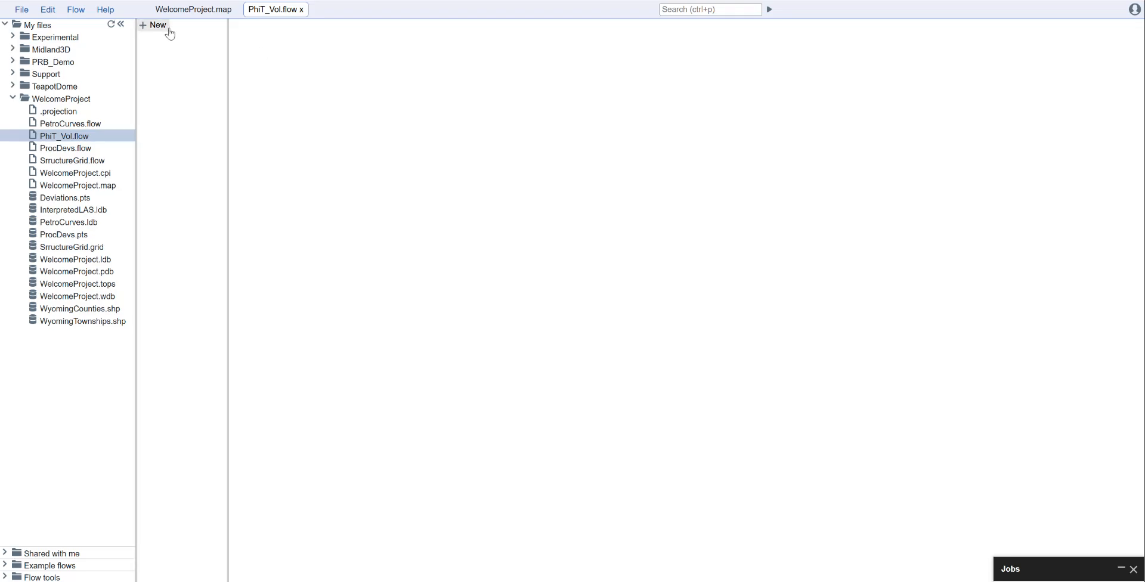
- Add a LogInput tool to the flow and set its LAS dataset to InterpretedLAS.ldb
{"action": "left_click", "coordinate": [166, 28]}
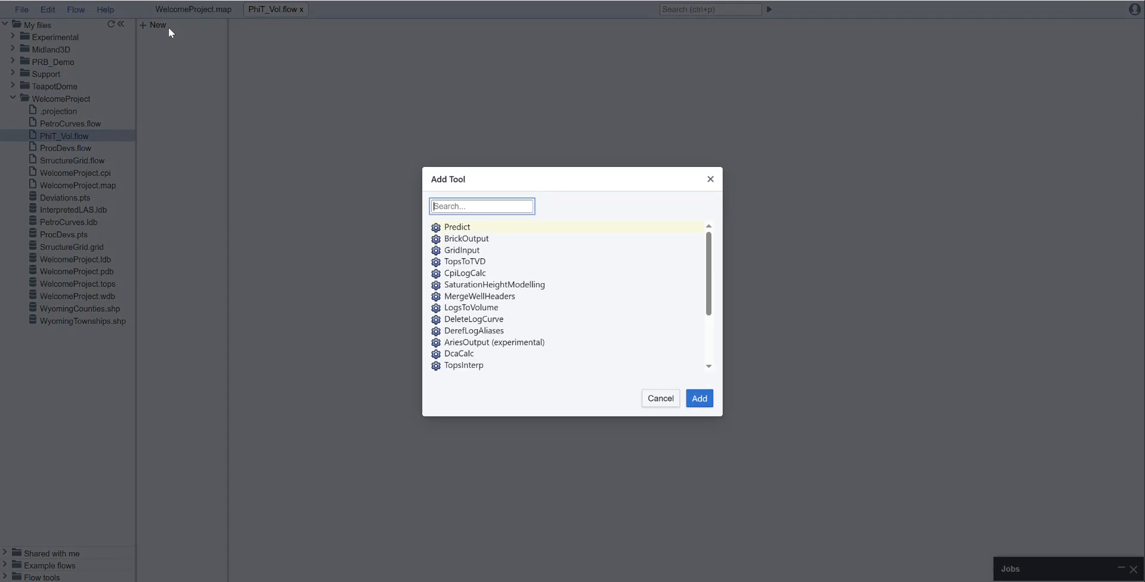
{"action": "type", "text": "login"}
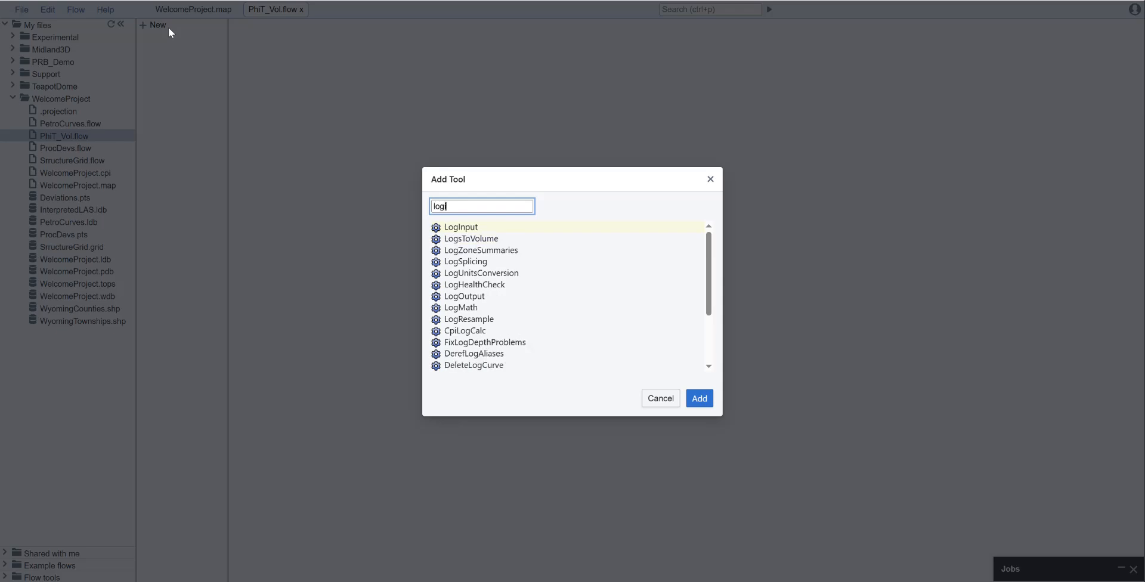
{"action": "key", "text": "Return"}
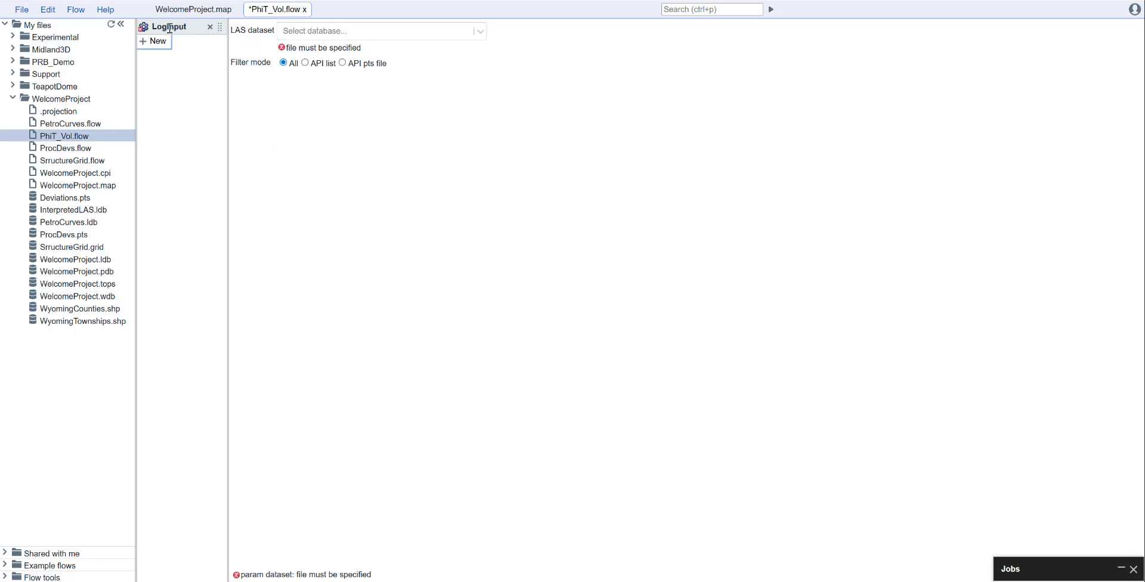
{"action": "left_click", "coordinate": [322, 34]}
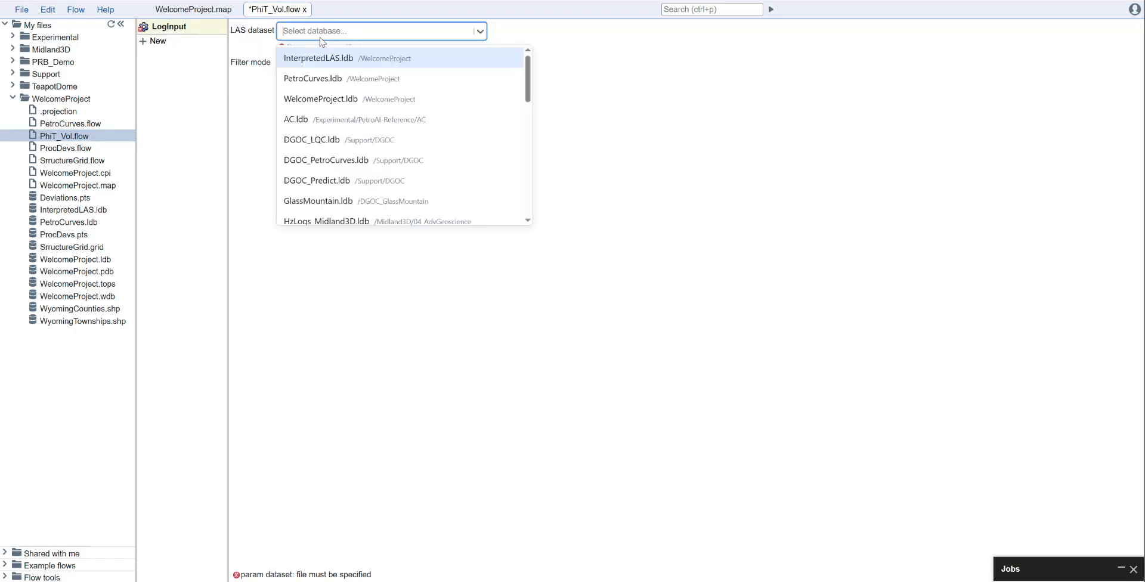
{"action": "left_click", "coordinate": [360, 59]}
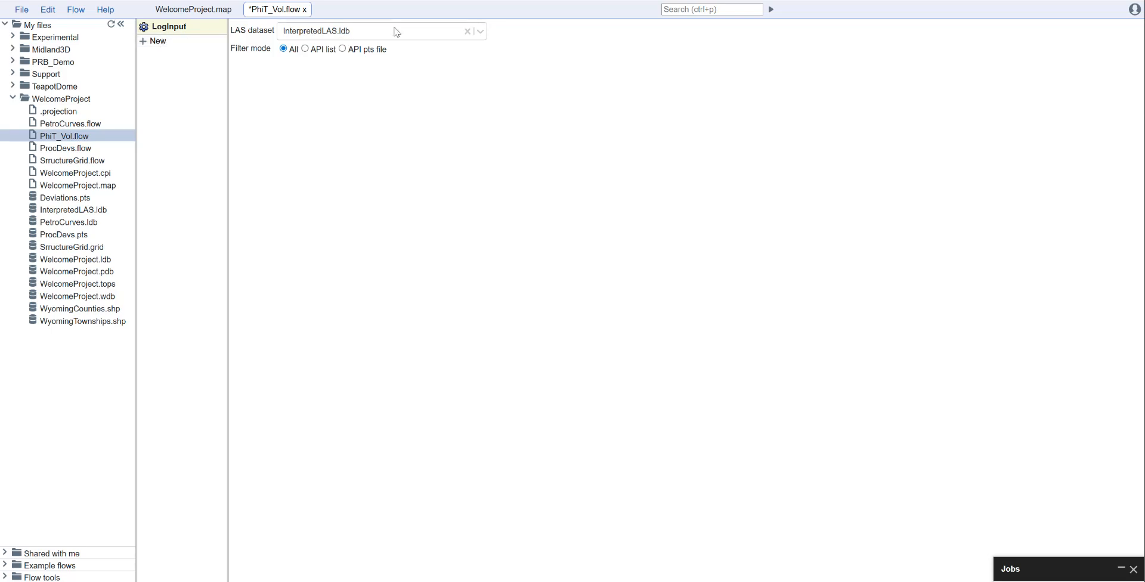
- Add a LogsToVolume tool after LogInput and set its structure grid file to SrructureGrid.grid
{"action": "left_click", "coordinate": [160, 42]}
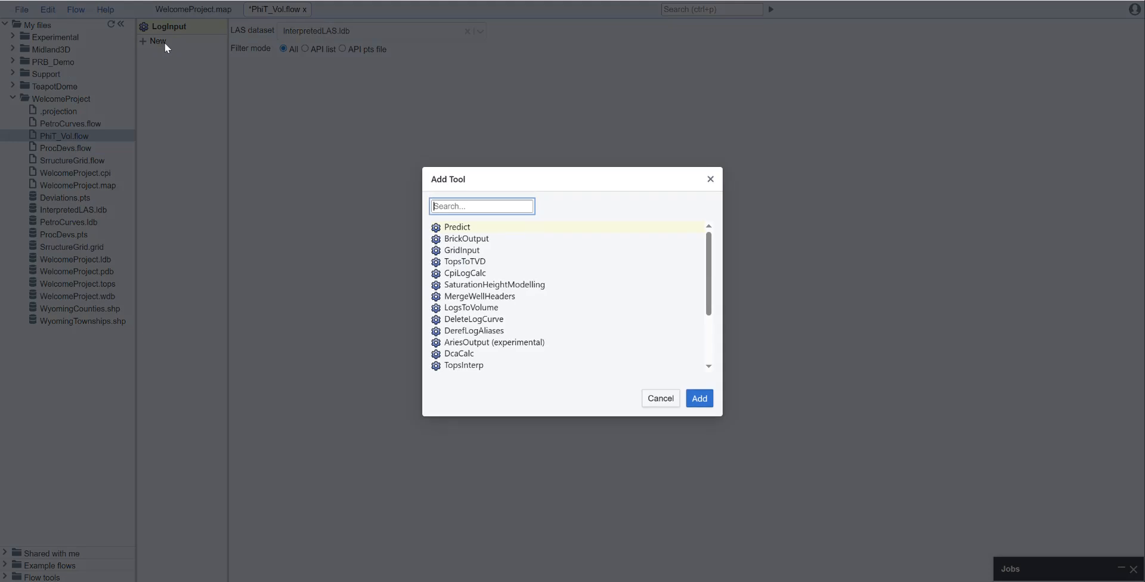
{"action": "type", "text": "log"}
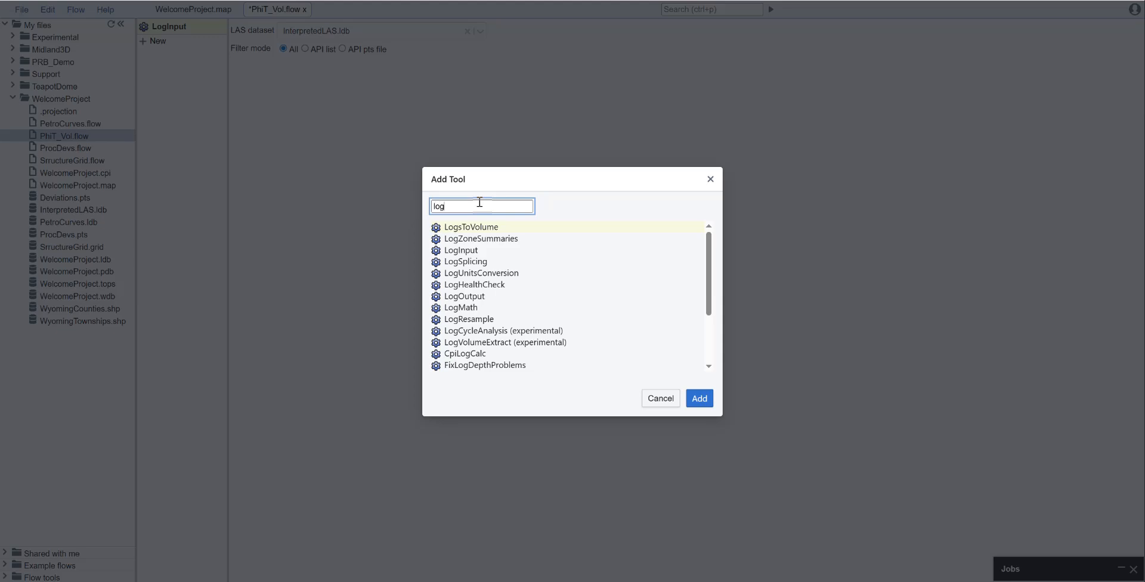
{"action": "key", "text": "Return"}
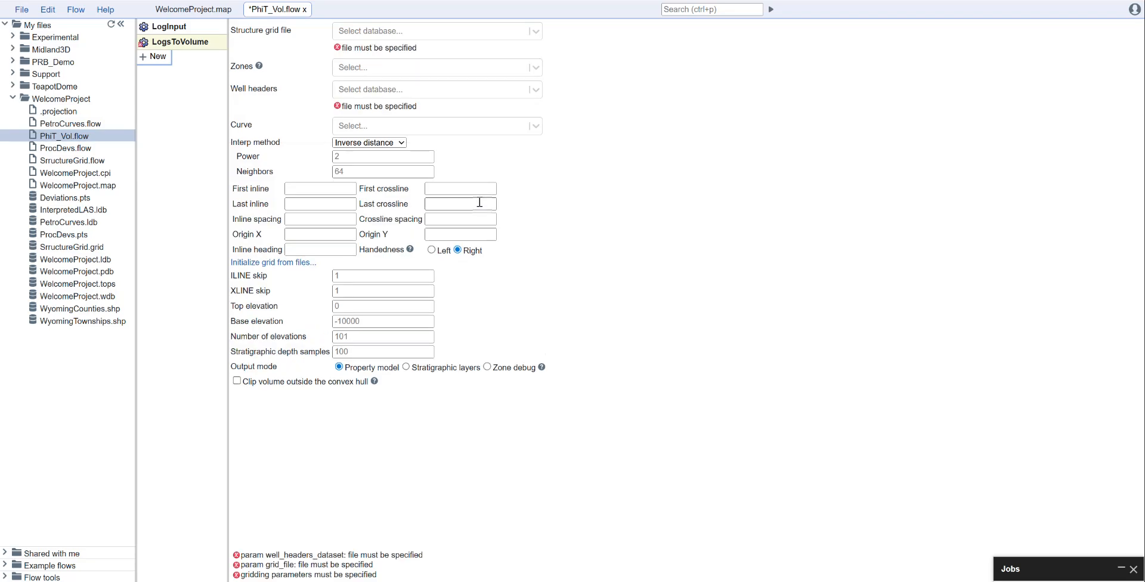
{"action": "left_click", "coordinate": [447, 36]}
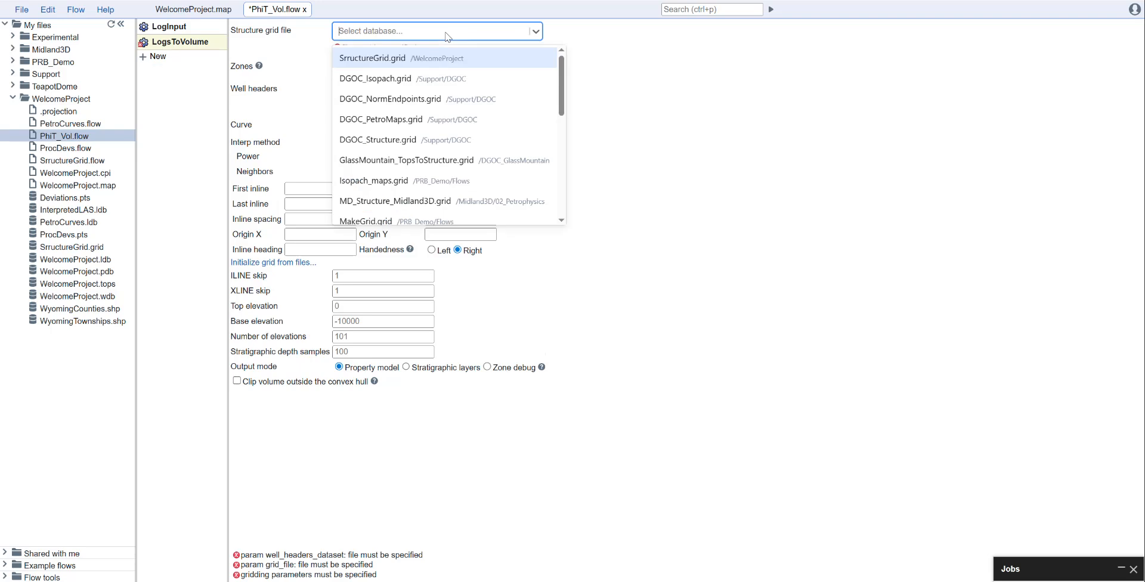
{"action": "left_click", "coordinate": [452, 58]}
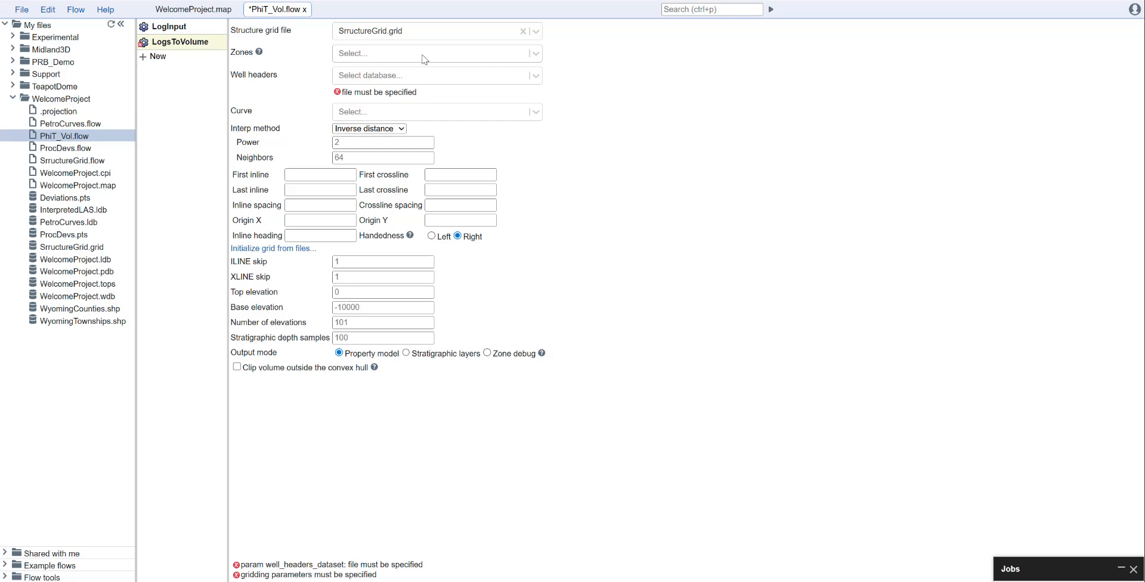
- Add the zones LEWIS, TEAPOT, PARKMAN, SUSSEX, SHANNON, NIOBRARA, CARLILE, FRONTIER, MOWRY, MUDDY and DAKOTA to the LogsToVolume tool
{"action": "left_click", "coordinate": [425, 59]}
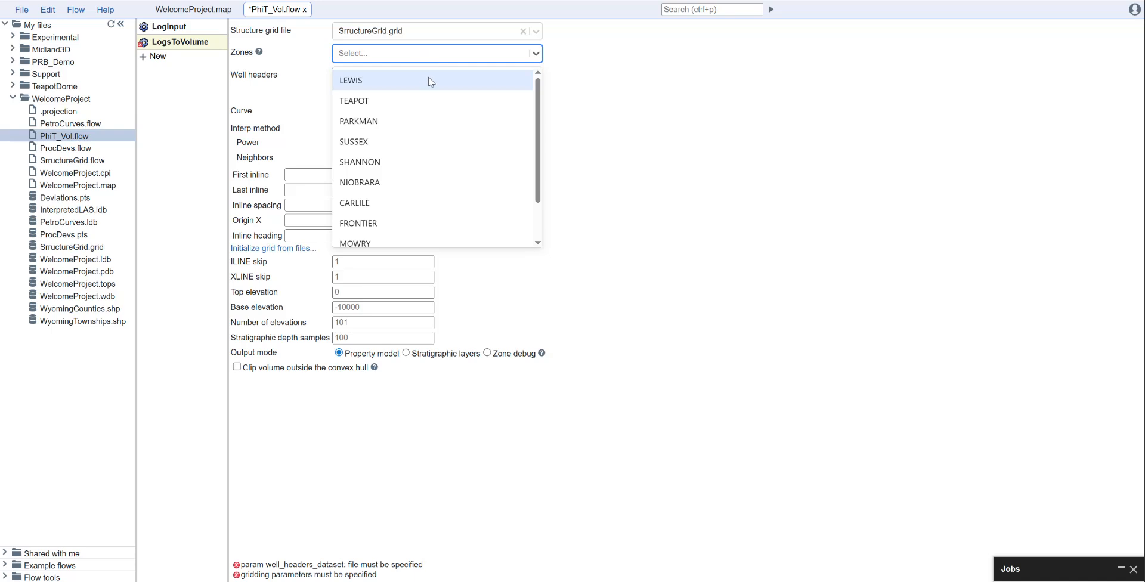
{"action": "left_click", "coordinate": [431, 81]}
{"action": "left_click", "coordinate": [456, 54]}
{"action": "left_click", "coordinate": [423, 84]}
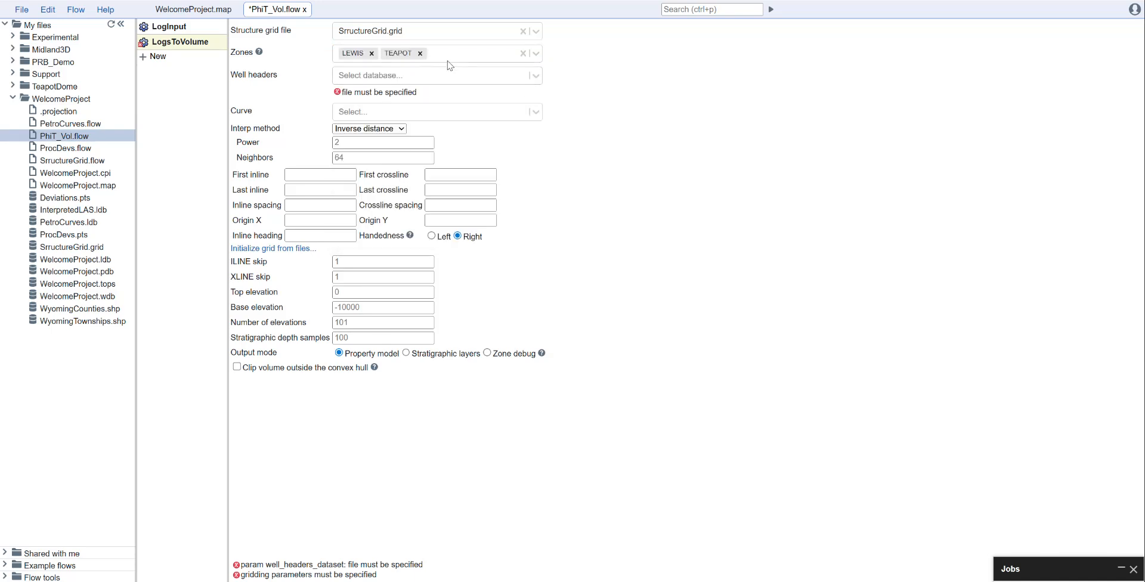
{"action": "left_click", "coordinate": [450, 60]}
{"action": "left_click", "coordinate": [446, 84]}
{"action": "left_click", "coordinate": [488, 63]}
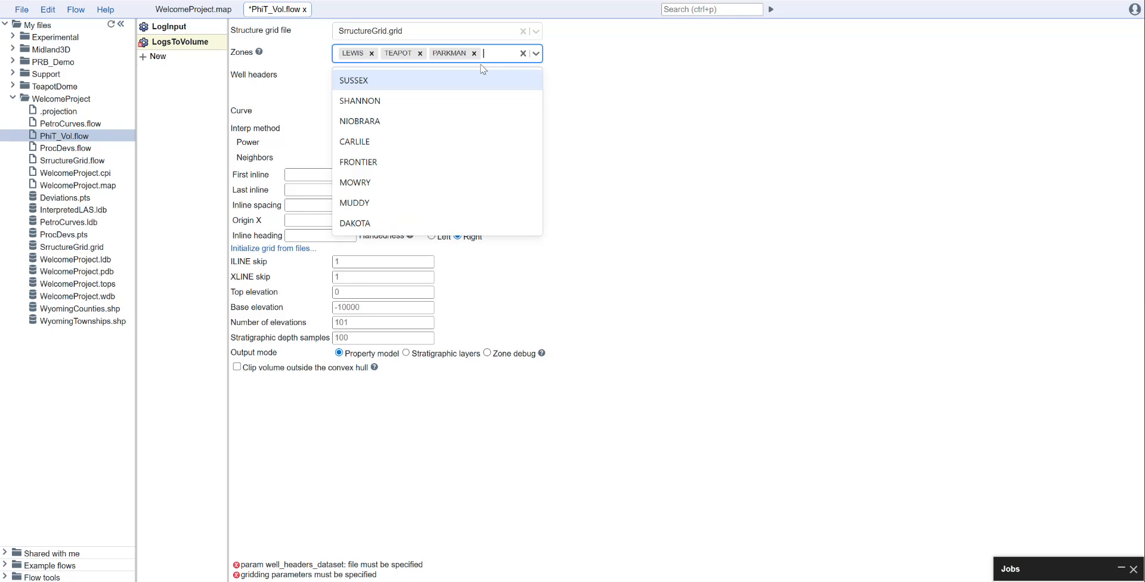
{"action": "left_click", "coordinate": [454, 91]}
{"action": "left_click", "coordinate": [488, 68]}
{"action": "left_click", "coordinate": [448, 95]}
{"action": "left_click", "coordinate": [485, 71]}
{"action": "left_click", "coordinate": [466, 100]}
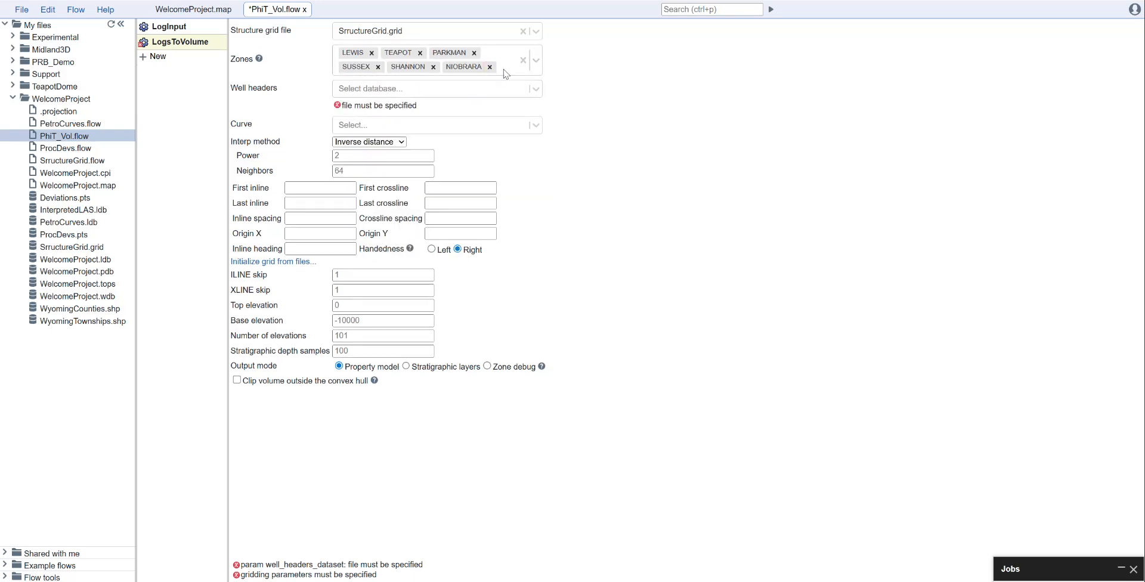
{"action": "left_click", "coordinate": [504, 71]}
{"action": "left_click", "coordinate": [458, 99]}
{"action": "left_click", "coordinate": [484, 90]}
{"action": "left_click", "coordinate": [441, 108]}
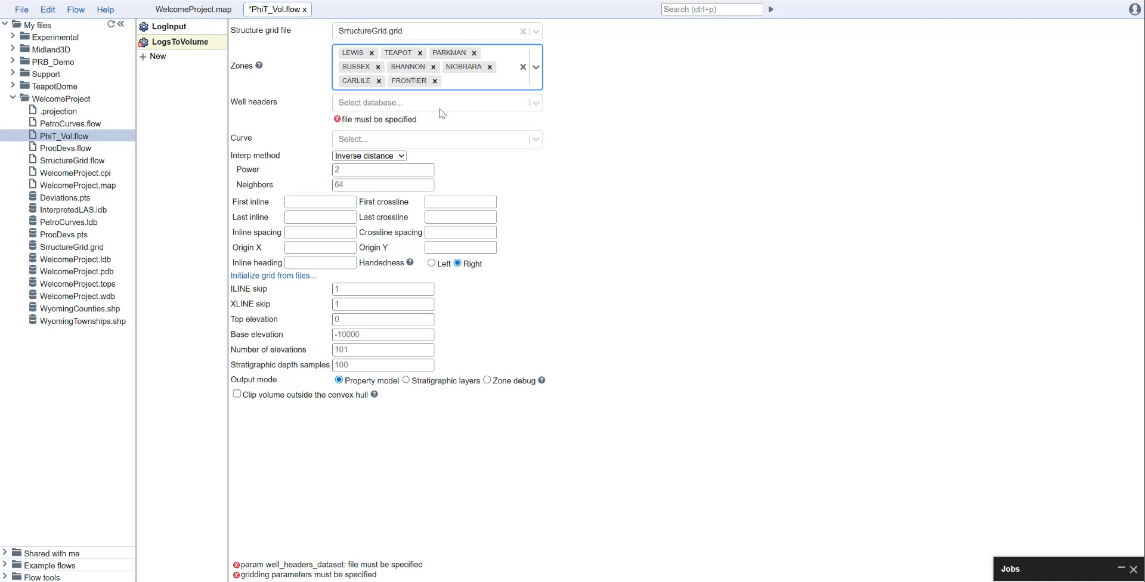
{"action": "left_click", "coordinate": [468, 87]}
{"action": "left_click", "coordinate": [444, 107]}
{"action": "left_click", "coordinate": [498, 89]}
{"action": "left_click", "coordinate": [481, 106]}
{"action": "left_click", "coordinate": [493, 99]}
{"action": "left_click", "coordinate": [457, 123]}
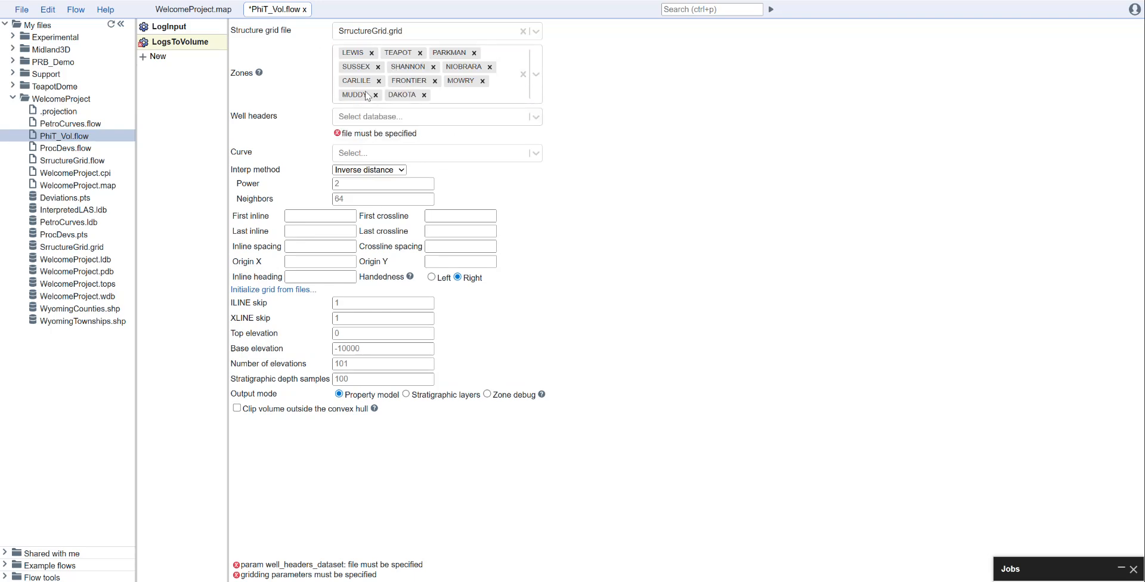
- Use WelcomeProject.wdb for the well headers and interpolate the PHIT curve with the Delanuay linear method
{"action": "left_click", "coordinate": [395, 117]}
{"action": "left_click", "coordinate": [416, 143]}
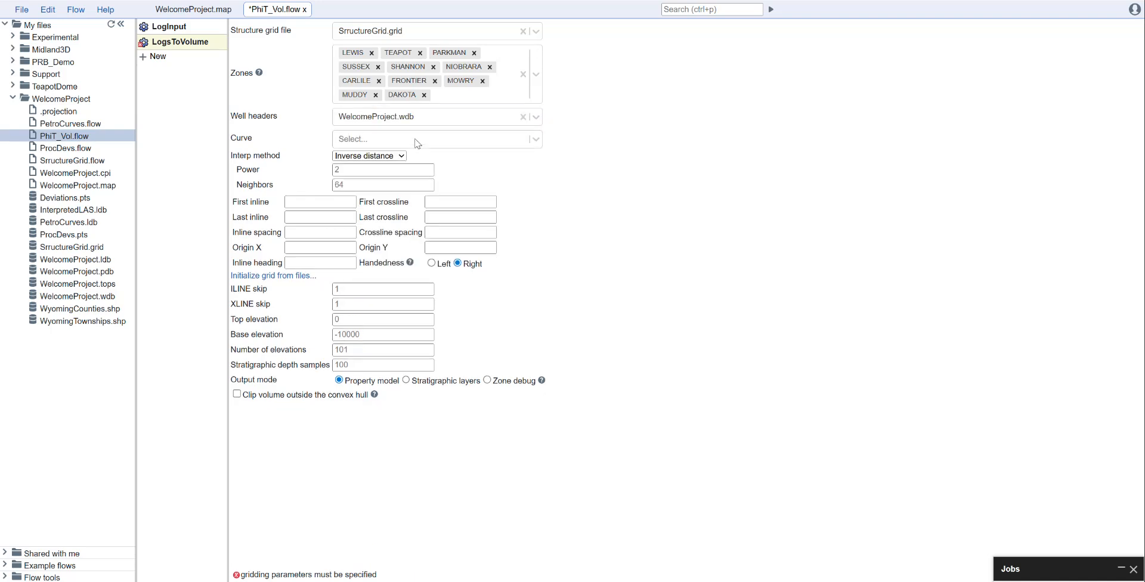
{"action": "left_click", "coordinate": [390, 144]}
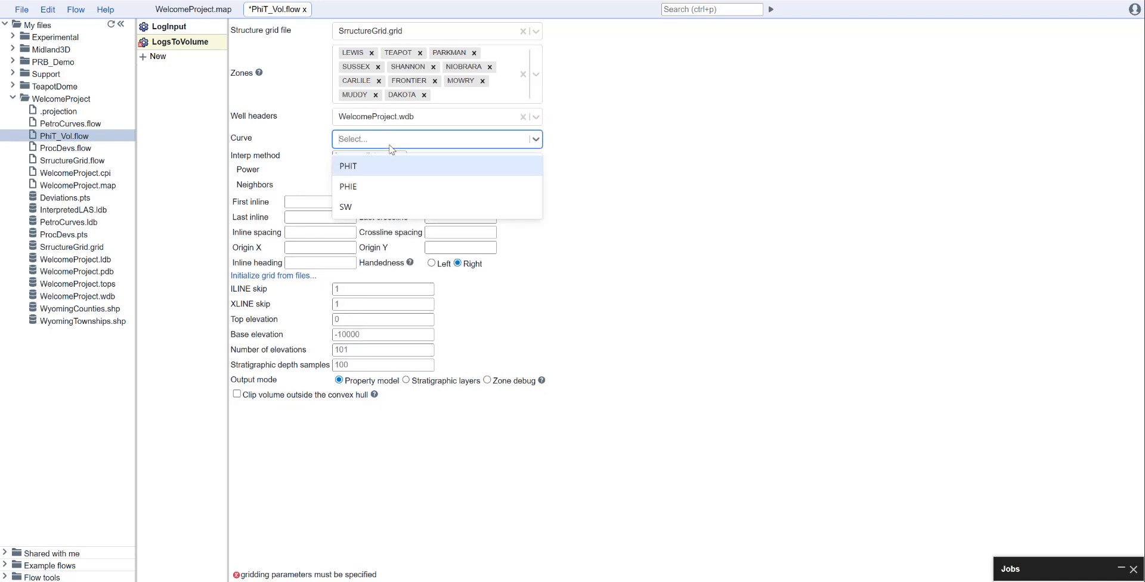
{"action": "left_click", "coordinate": [391, 168]}
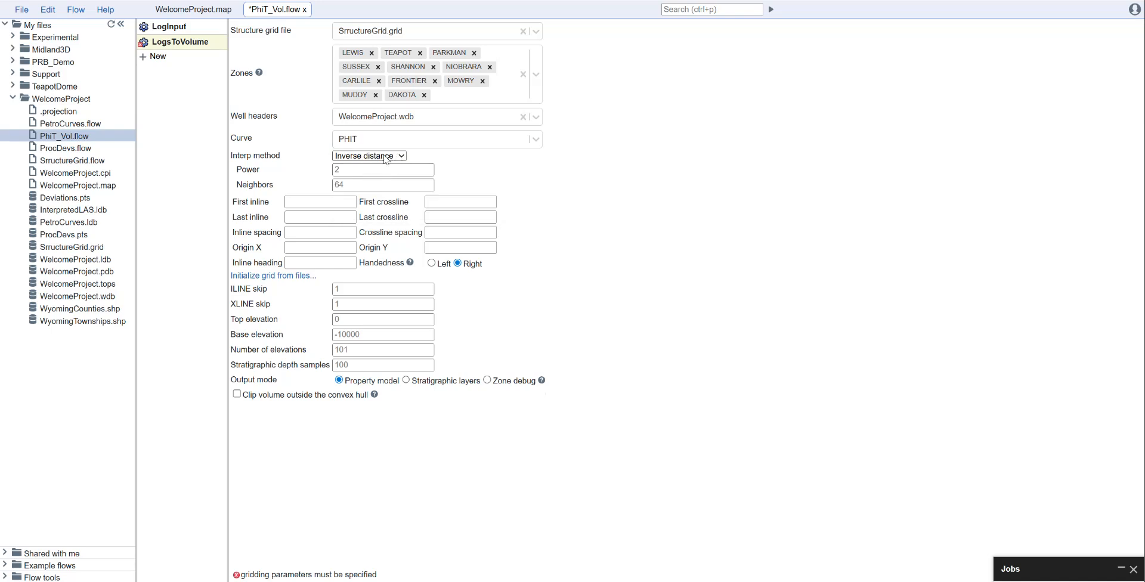
{"action": "left_click", "coordinate": [386, 156]}
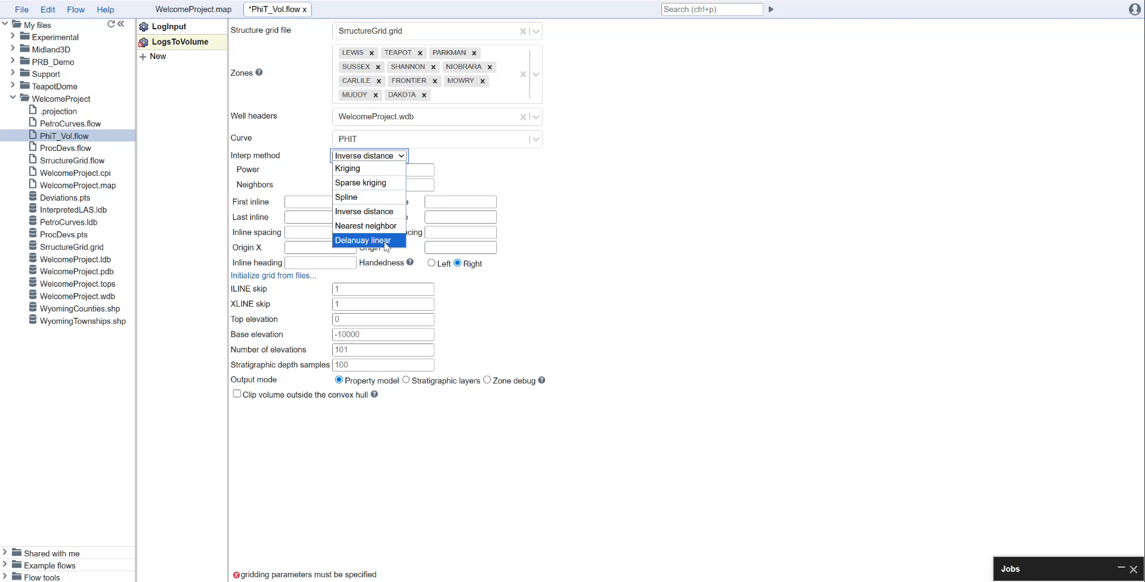
{"action": "left_click", "coordinate": [387, 241]}
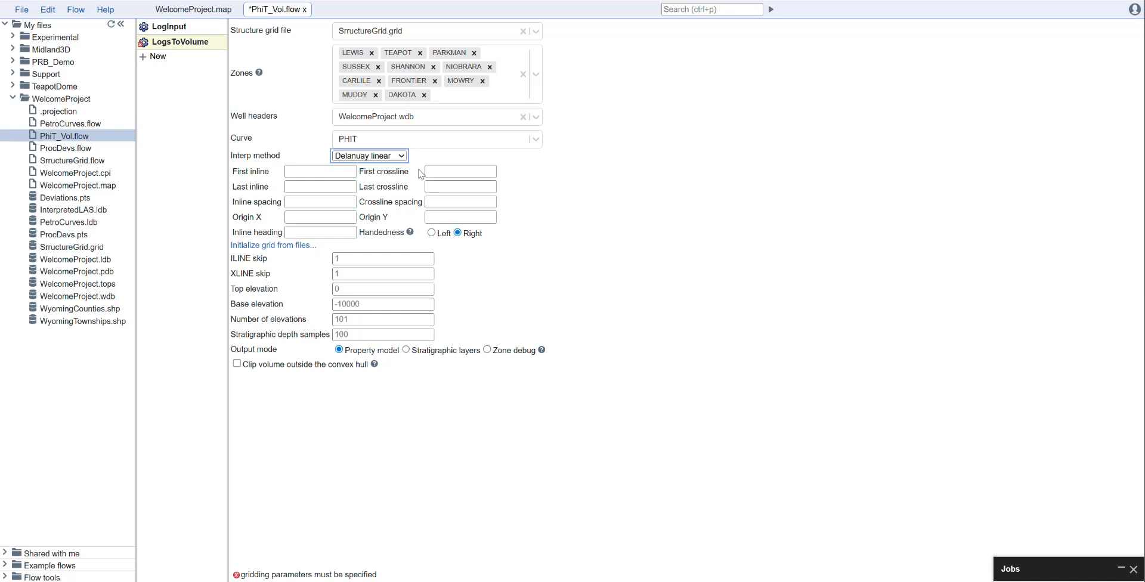
- Initialize the volume's gridding parameters from WelcomeProject.wdb with inline and crossline spacing both set to 500
{"action": "left_click", "coordinate": [278, 246]}
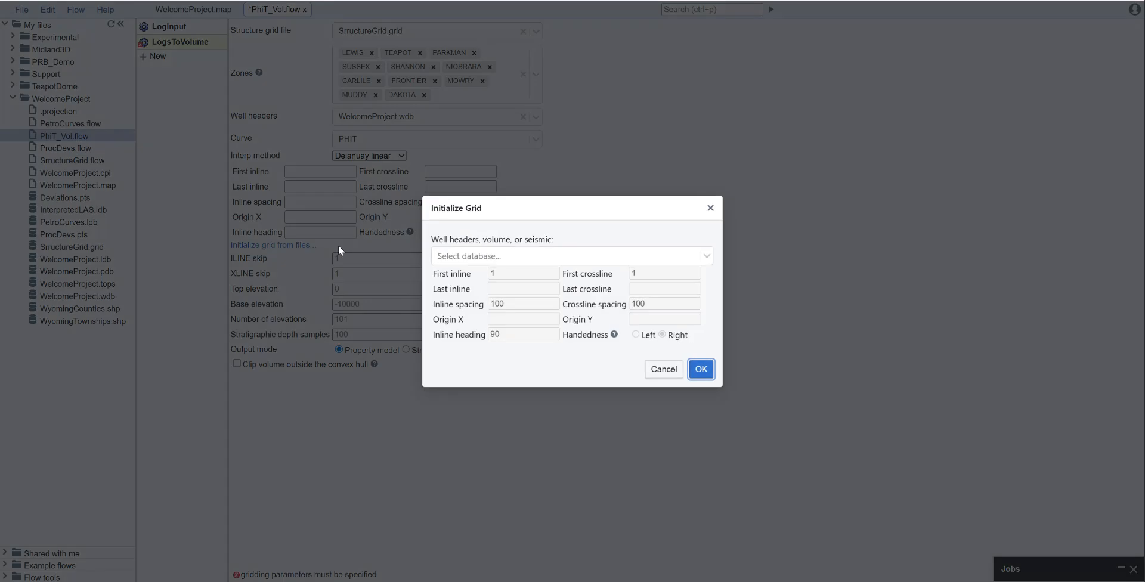
{"action": "left_click", "coordinate": [539, 258]}
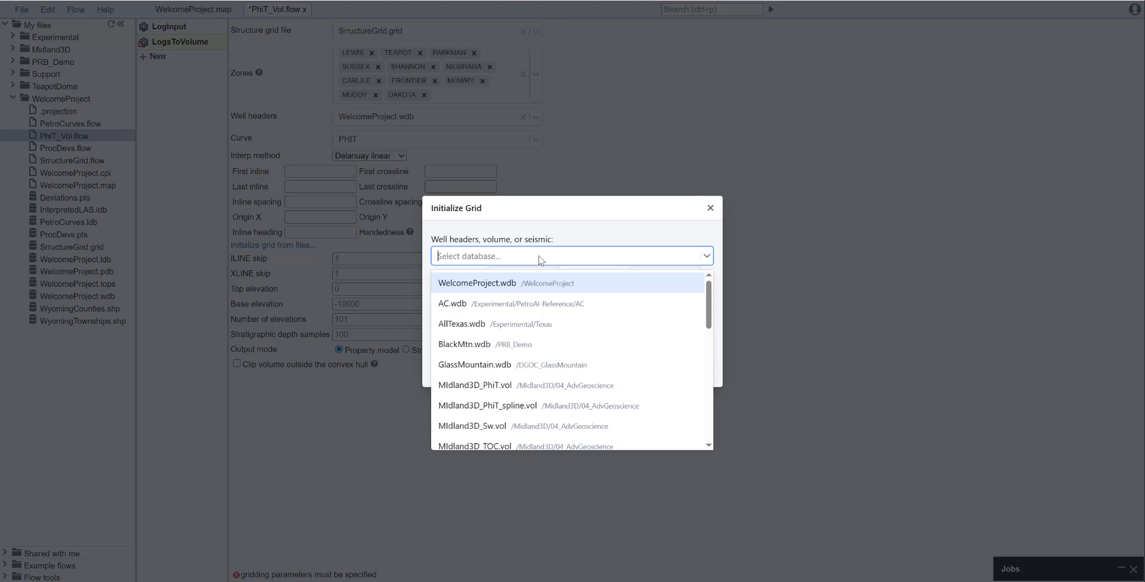
{"action": "left_click", "coordinate": [512, 284]}
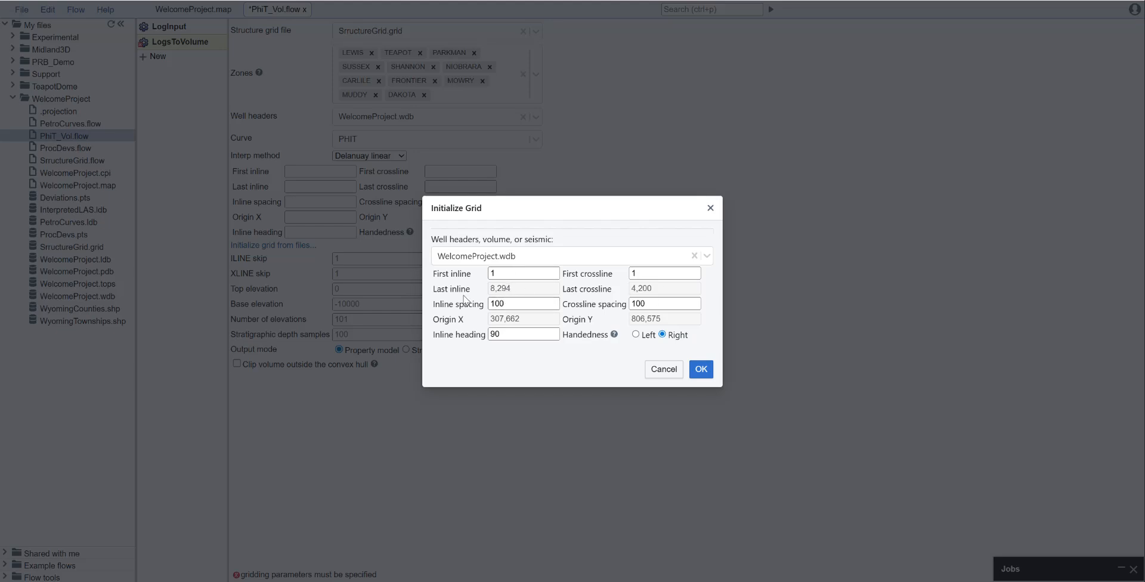
{"action": "double_click", "coordinate": [504, 304]}
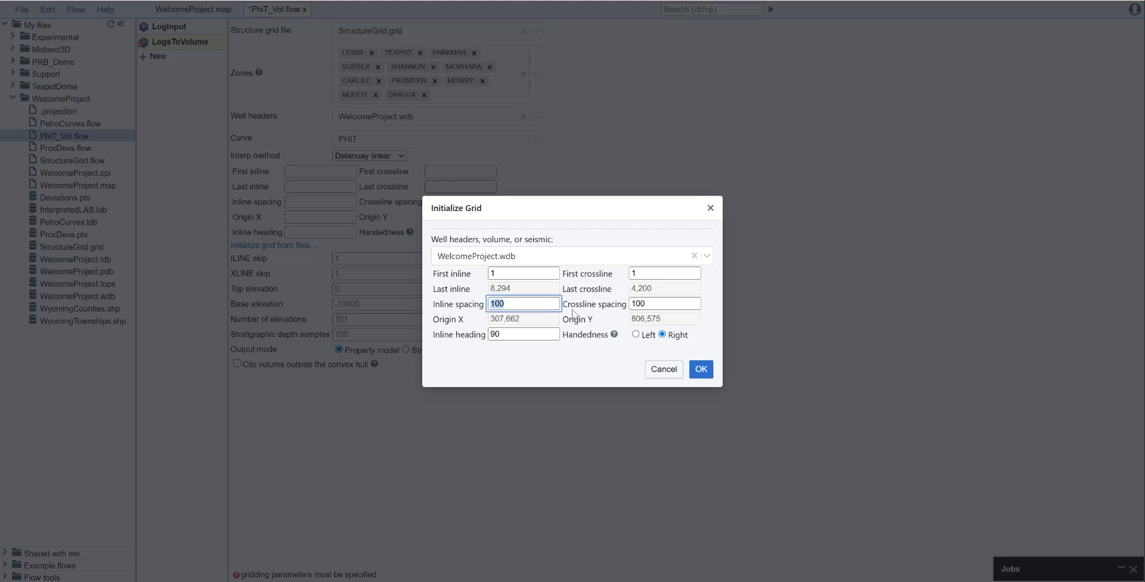
{"action": "left_click", "coordinate": [512, 298]}
{"action": "left_click_drag", "start_coordinate": [525, 303], "coordinate": [479, 310]}
{"action": "type", "text": "500"}
{"action": "left_click_drag", "start_coordinate": [649, 303], "coordinate": [597, 307]}
{"action": "type", "text": "500"}
{"action": "left_click", "coordinate": [540, 335]}
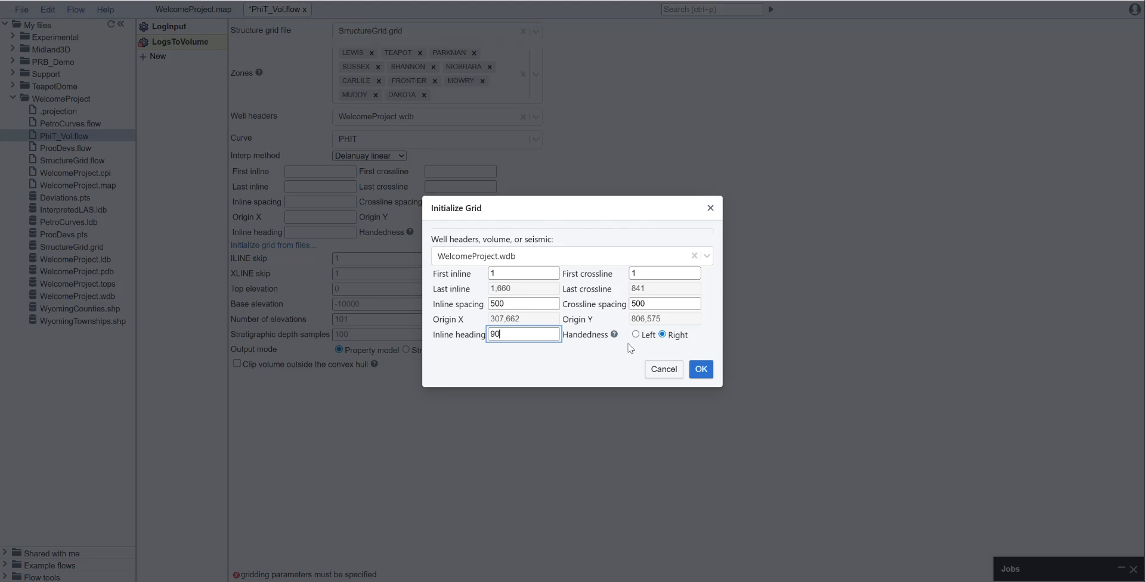
{"action": "left_click", "coordinate": [701, 369]}
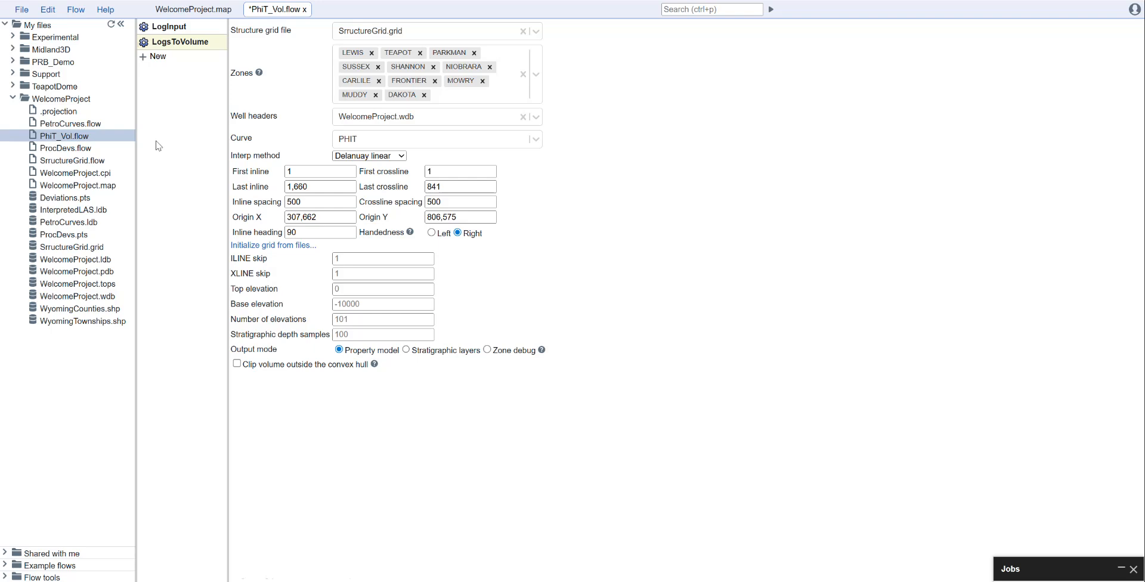
- Check the LEWIS elevation range in SrructureGrid.grid with the colorbar shown, and return to PhiT_Vol.flow
{"action": "left_click", "coordinate": [90, 248]}
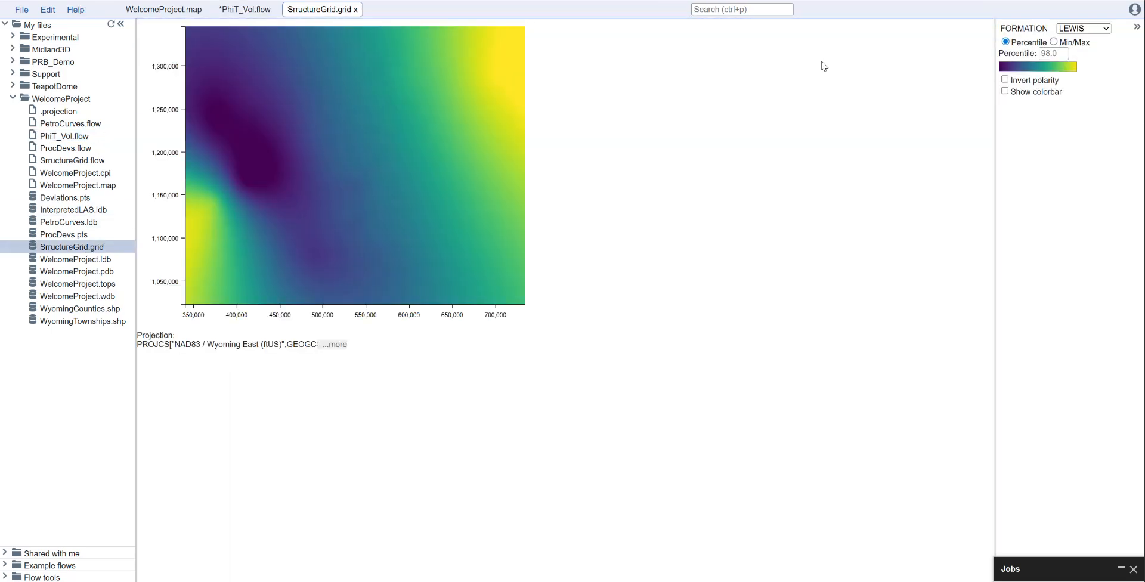
{"action": "left_click", "coordinate": [1097, 30]}
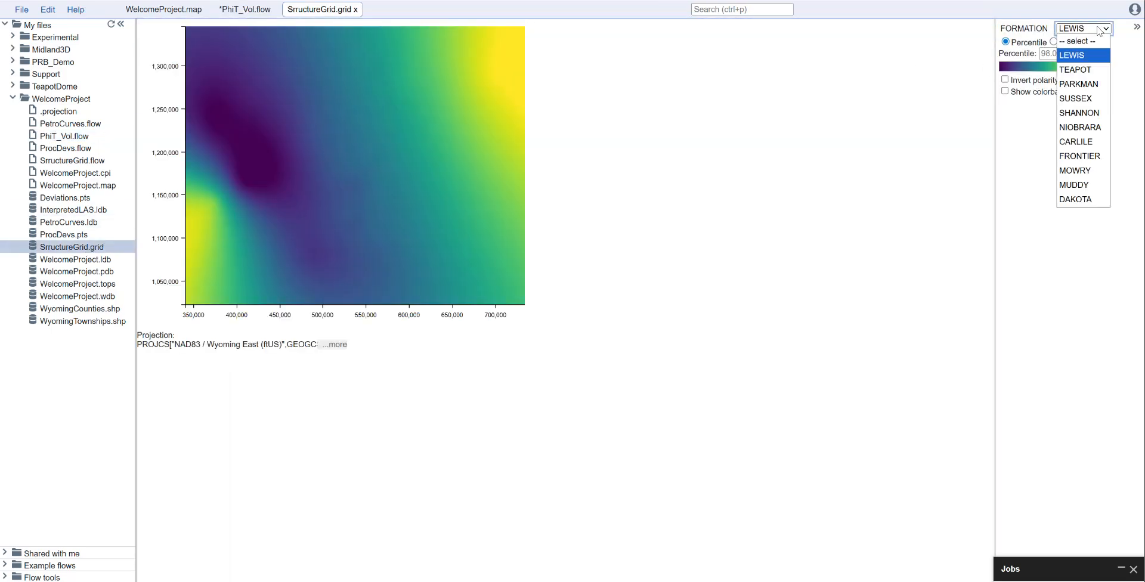
{"action": "left_click", "coordinate": [1097, 56]}
{"action": "left_click", "coordinate": [1036, 94]}
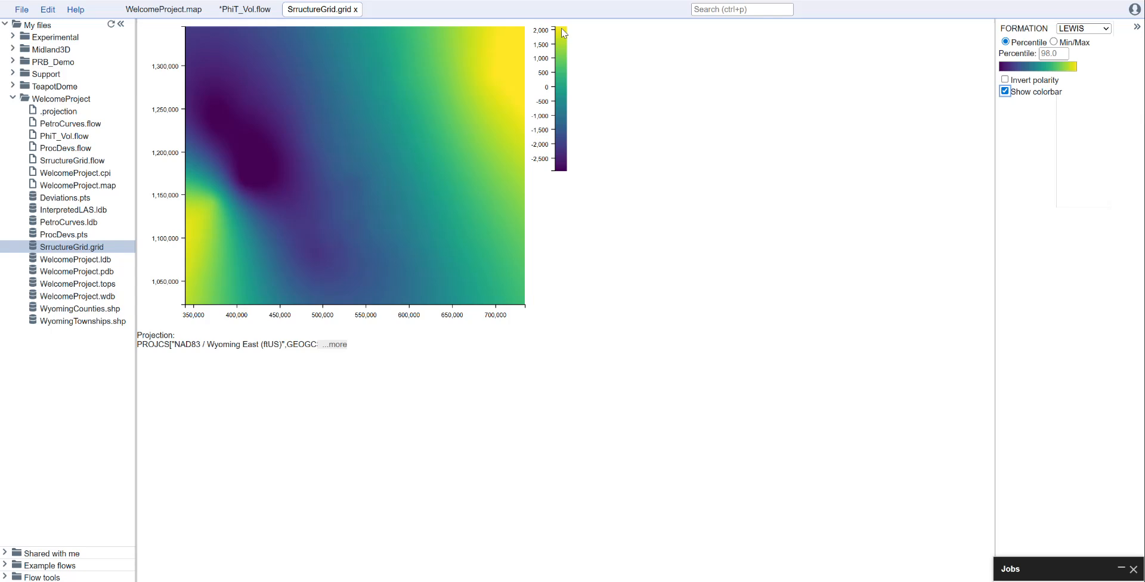
{"action": "left_click", "coordinate": [264, 18]}
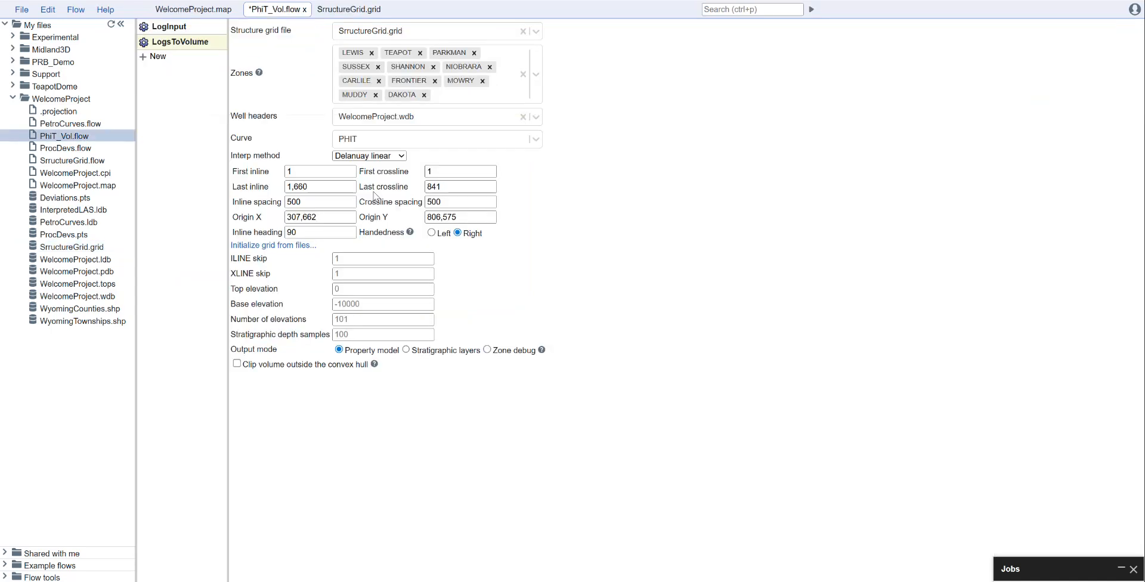
- Set the LogsToVolume top elevation to 2,500
{"action": "left_click", "coordinate": [360, 289]}
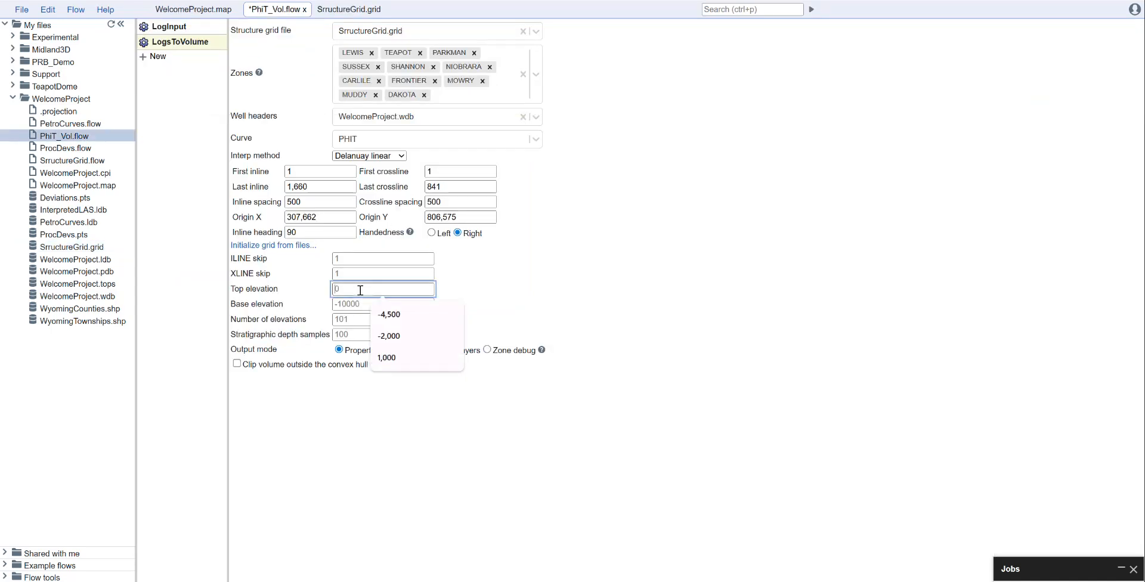
{"action": "type", "text": "2500"}
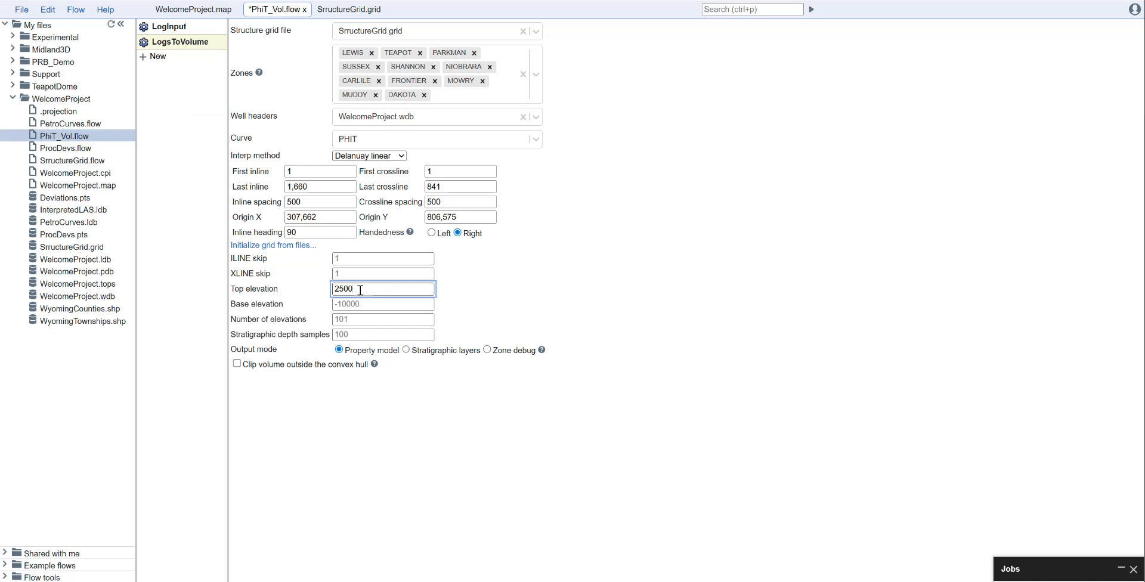
{"action": "left_click", "coordinate": [495, 289]}
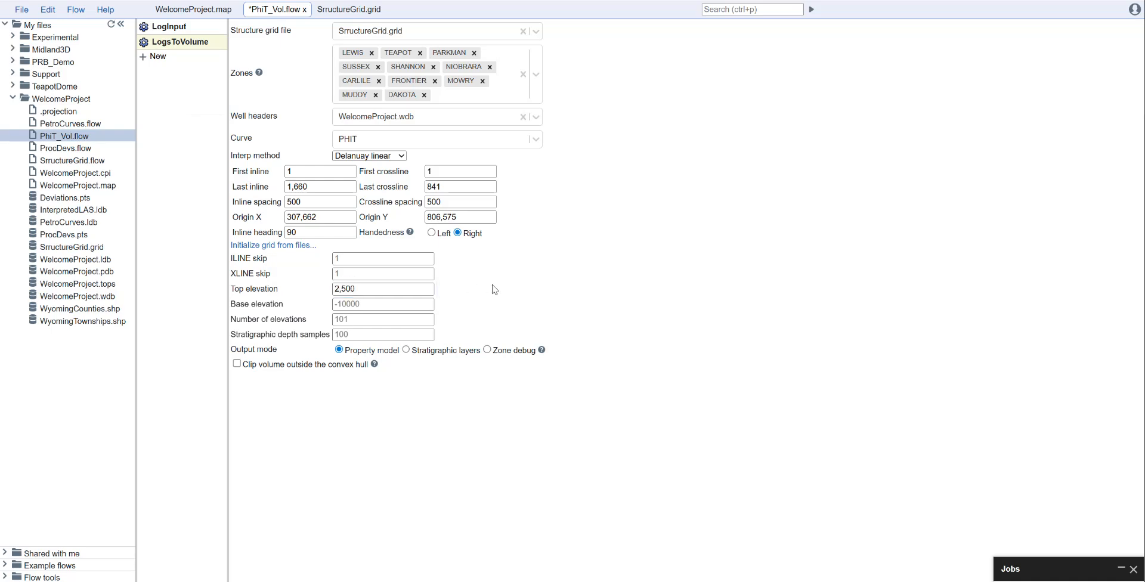
- Check the DAKOTA elevation range in SrructureGrid.grid and set the base elevation in PhiT_Vol.flow to -10,000
{"action": "left_click", "coordinate": [345, 10]}
{"action": "left_click", "coordinate": [1097, 29]}
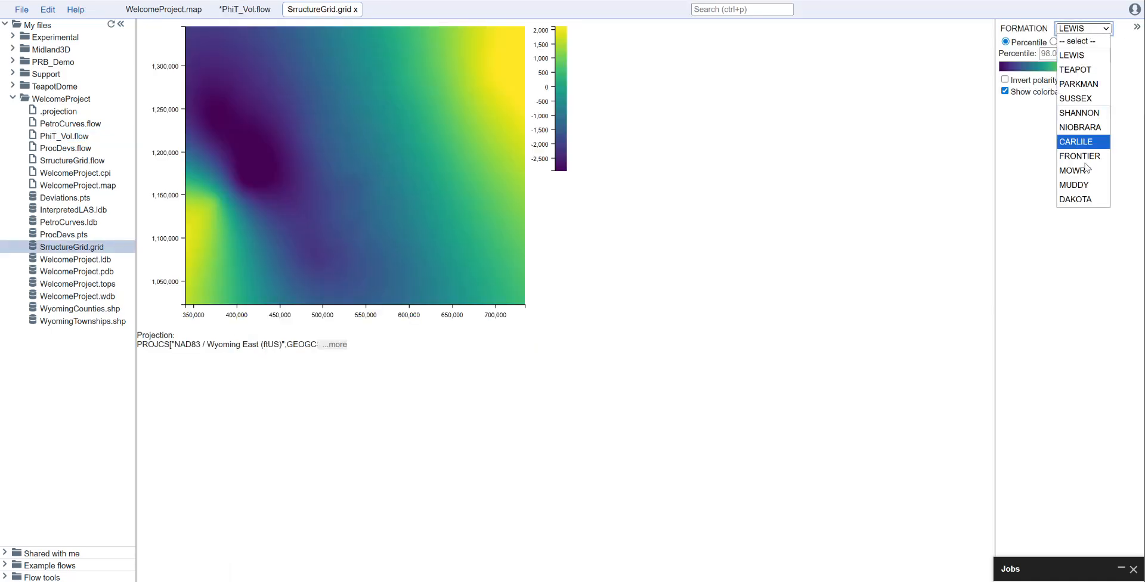
{"action": "left_click", "coordinate": [1082, 199]}
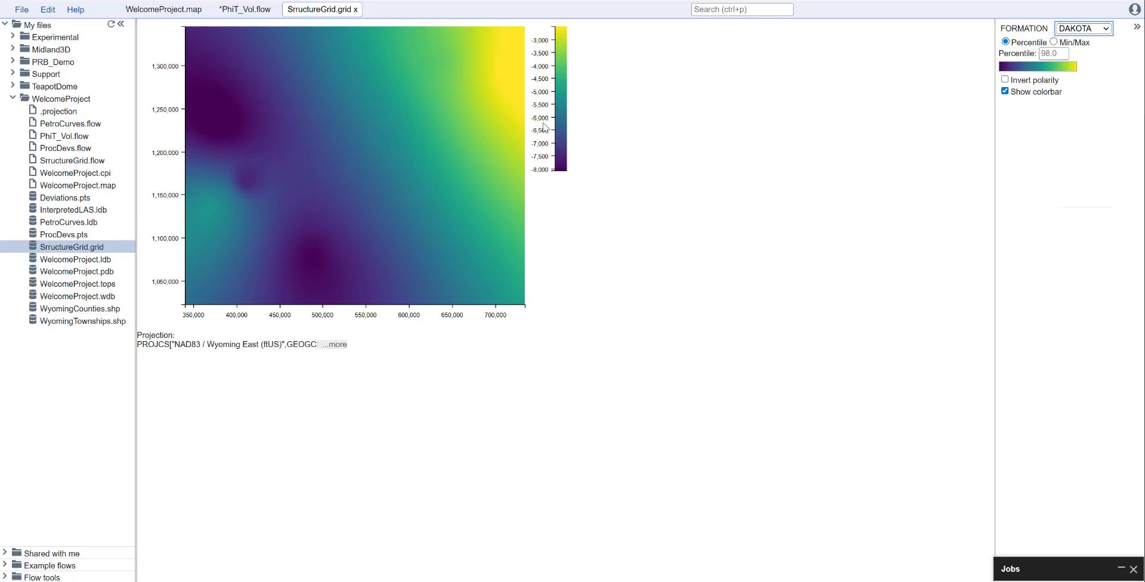
{"action": "left_click", "coordinate": [244, 9]}
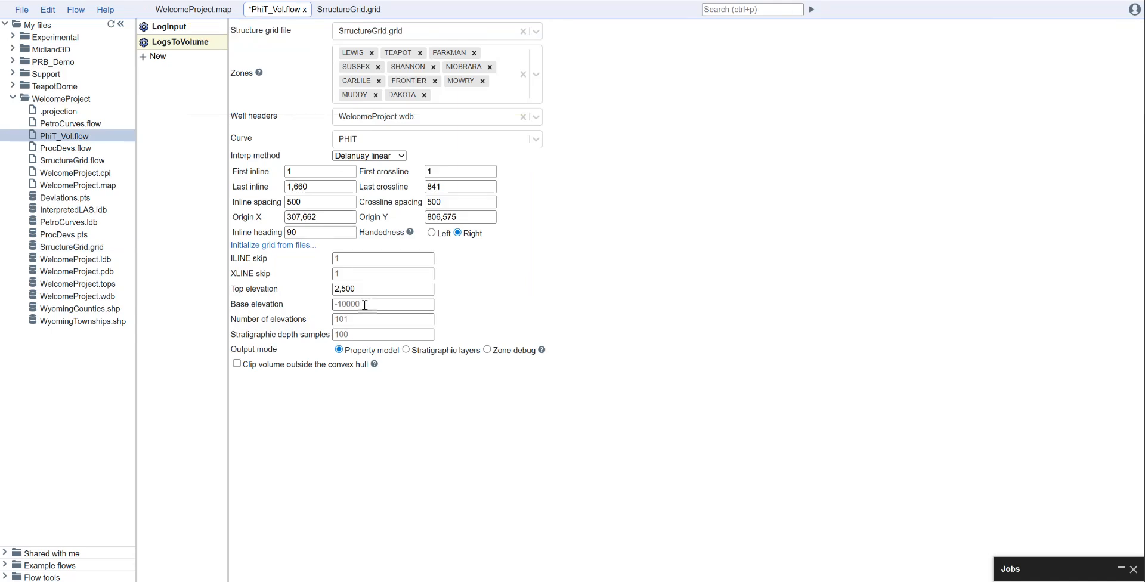
{"action": "left_click", "coordinate": [365, 305]}
{"action": "type", "text": "-10000"}
{"action": "left_click", "coordinate": [451, 286]}
- Set the stratigraphic depth samples to 1,250 and the number of elevations to 1,251
{"action": "left_click", "coordinate": [360, 320]}
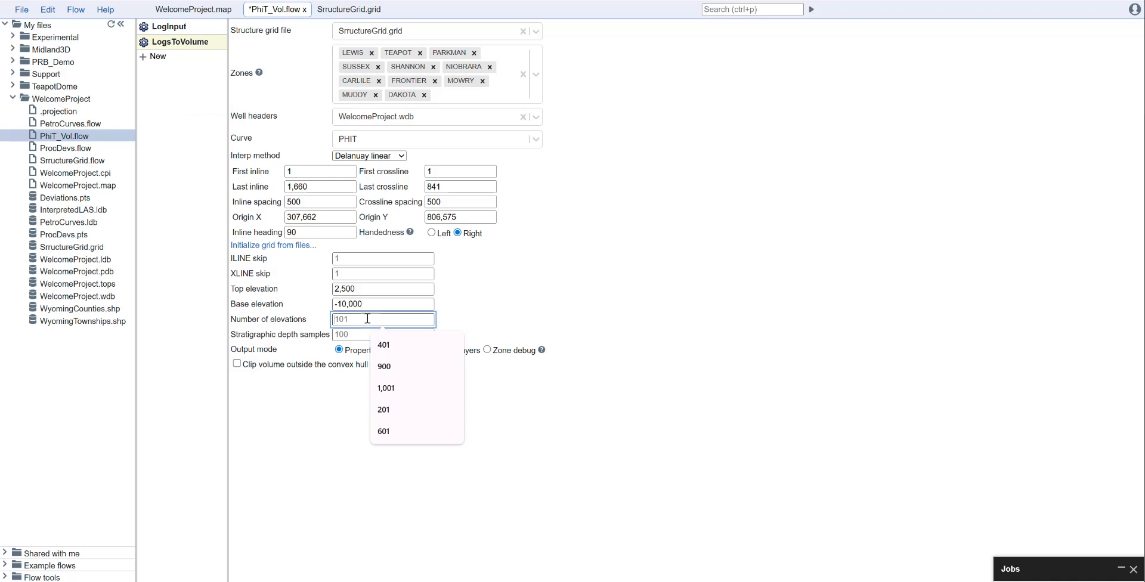
{"action": "left_click", "coordinate": [359, 335]}
{"action": "type", "text": "1250"}
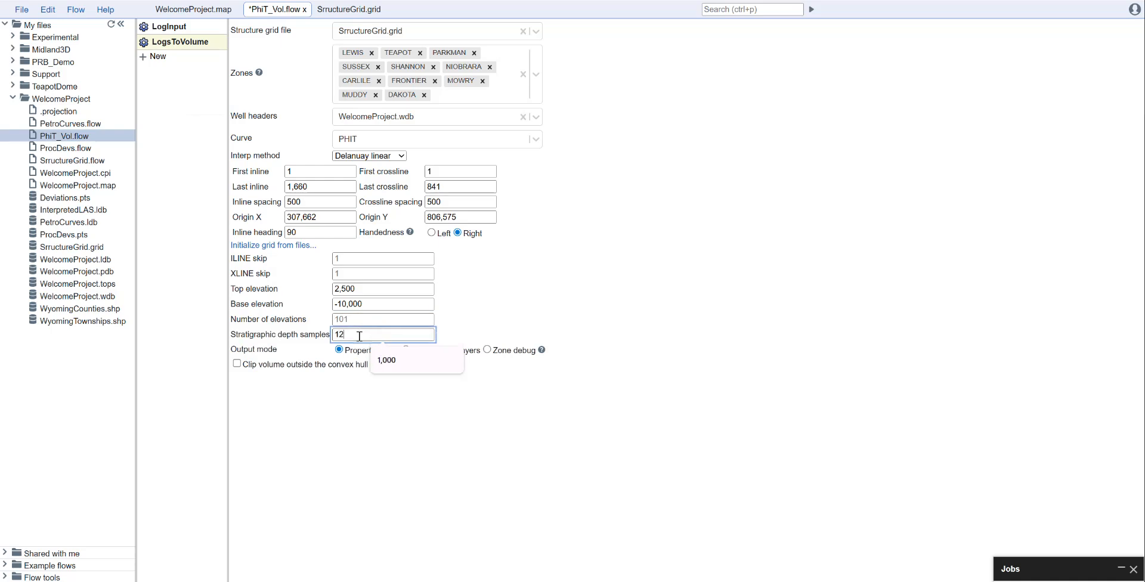
{"action": "left_click", "coordinate": [356, 317]}
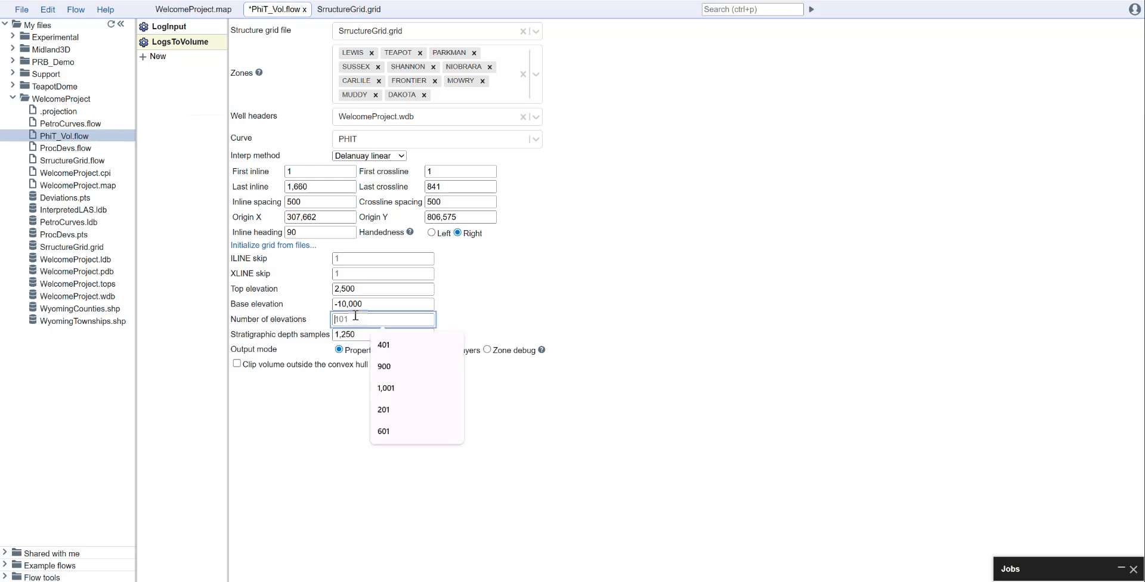
{"action": "type", "text": "1251"}
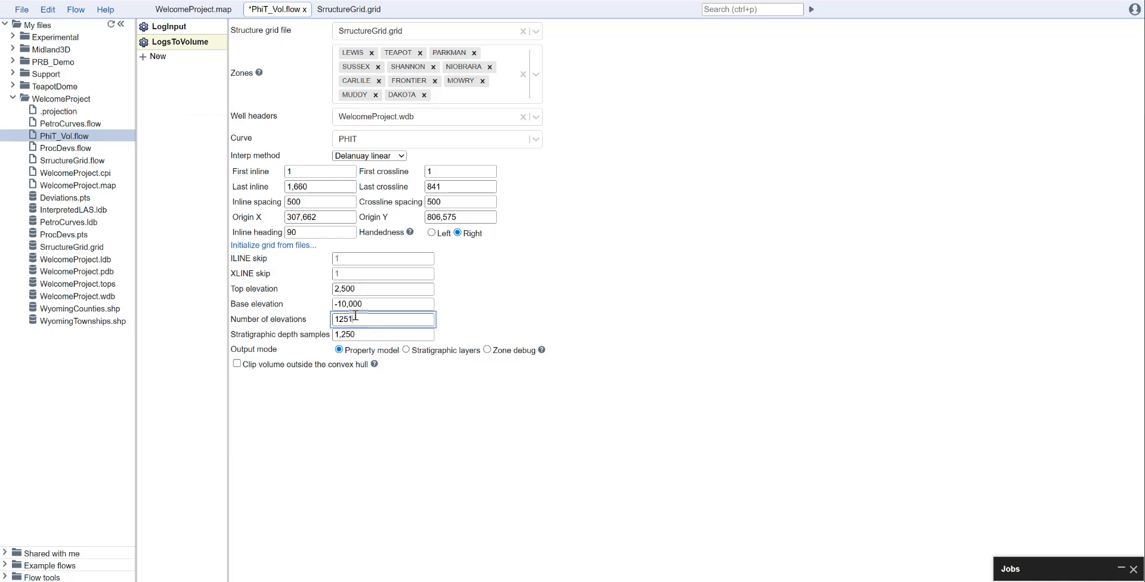
{"action": "left_click", "coordinate": [492, 311]}
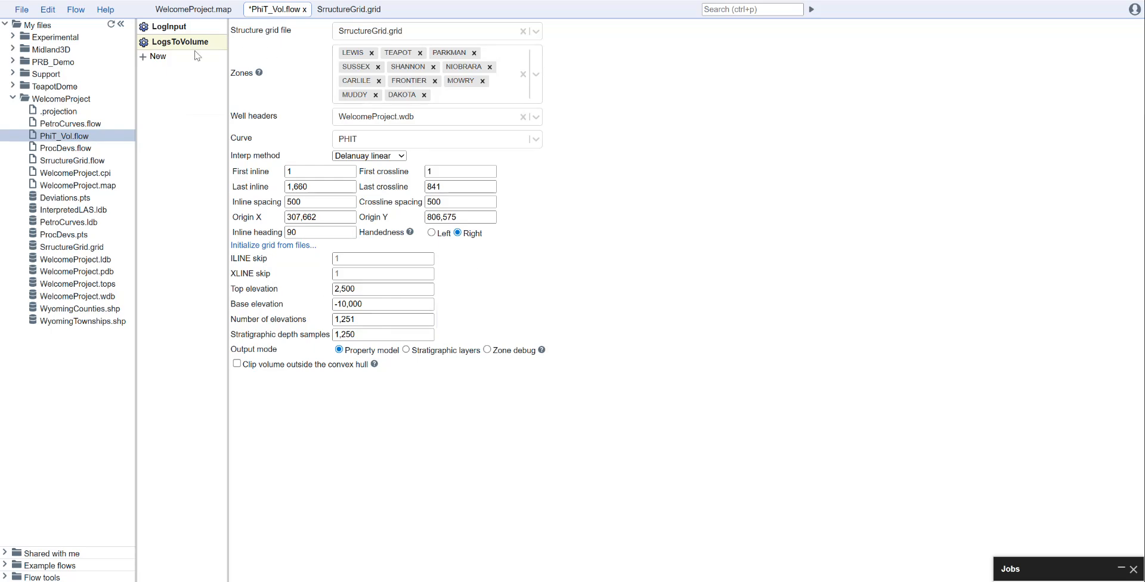
- Add a BrickOutput tool after LogsToVolume in the flow
{"action": "left_click", "coordinate": [157, 56]}
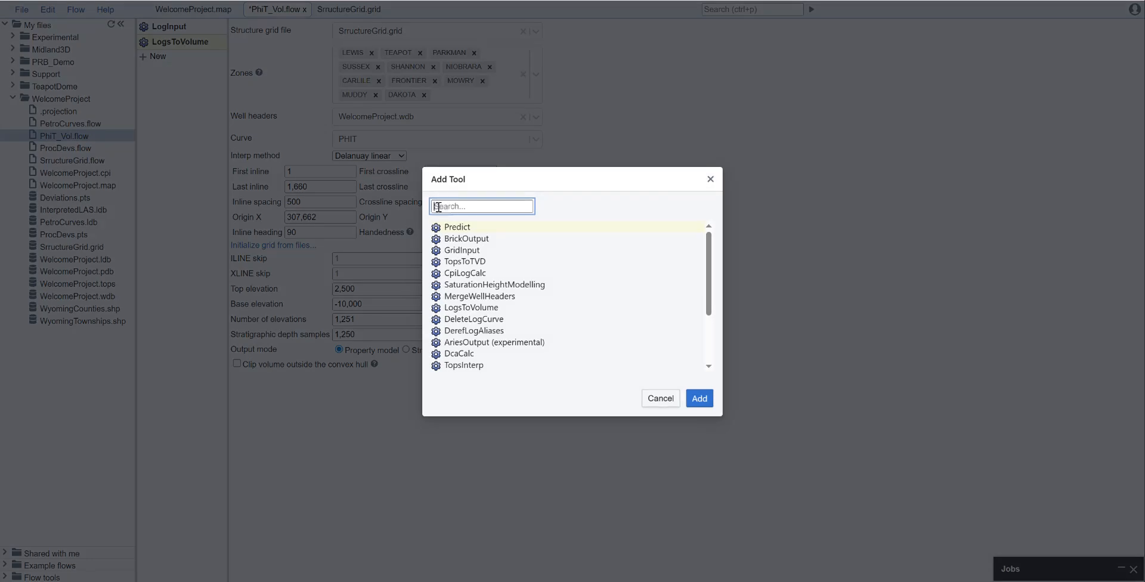
{"action": "type", "text": "brick"}
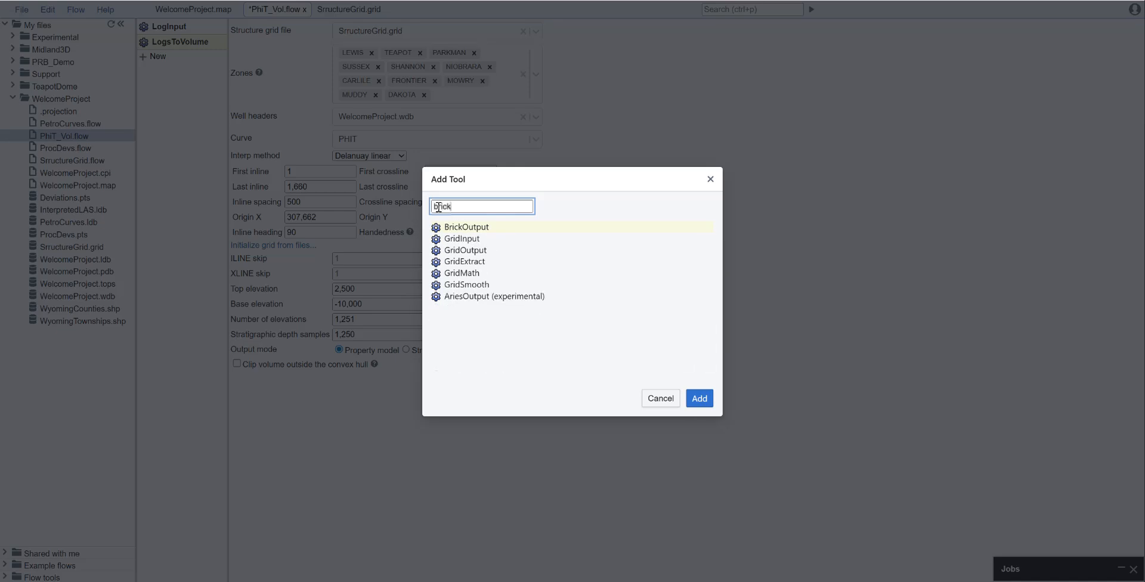
{"action": "left_click", "coordinate": [498, 227]}
{"action": "left_click", "coordinate": [700, 398]}
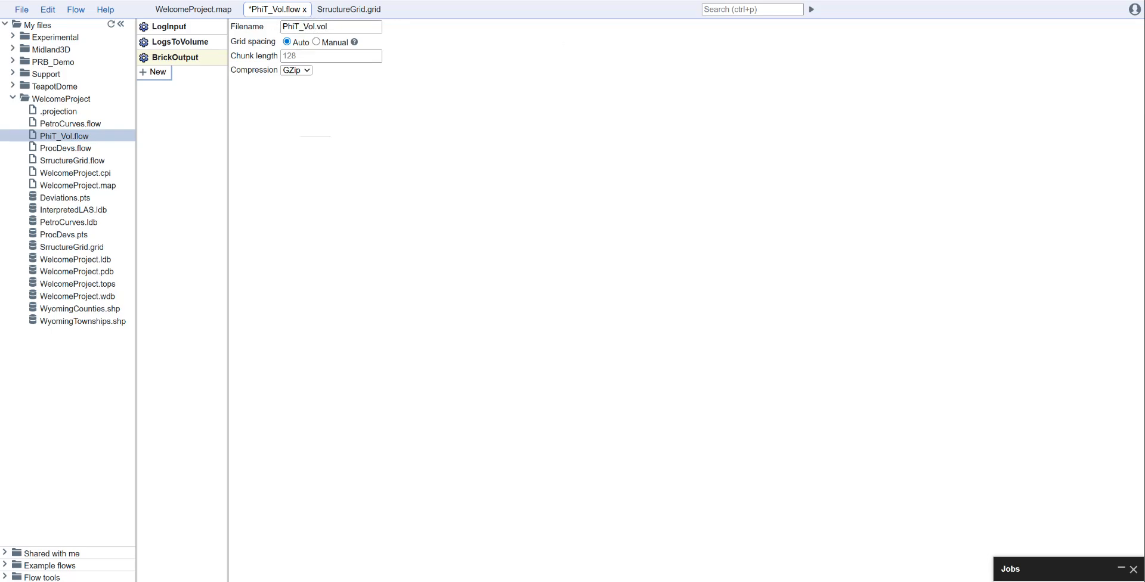
- Run PhiT_Vol.flow, review its job log when the job is done, and close the log
{"action": "left_click", "coordinate": [812, 9]}
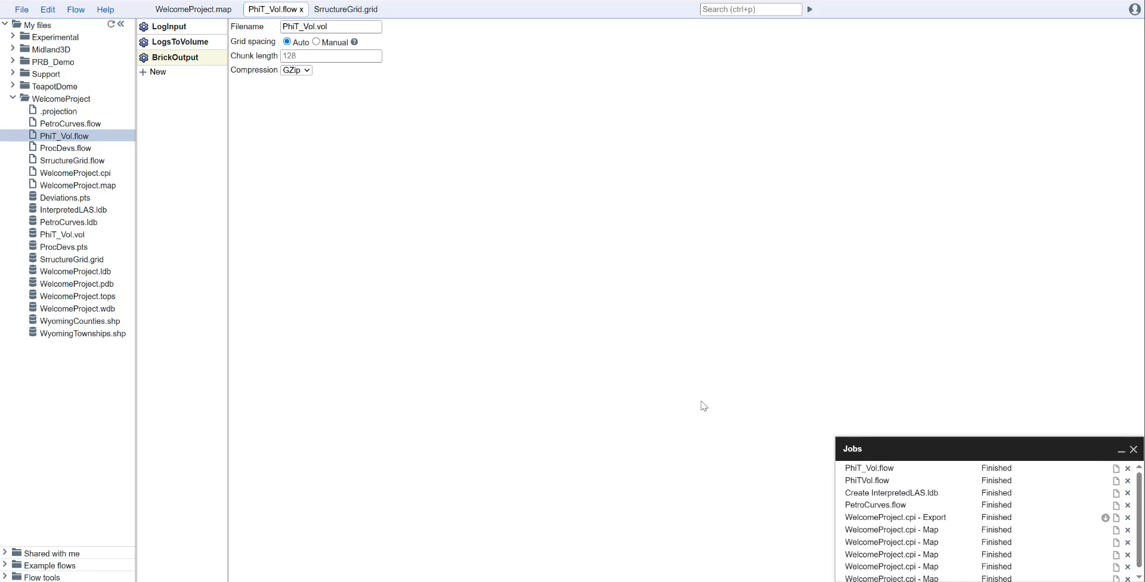
{"action": "left_click", "coordinate": [1116, 470]}
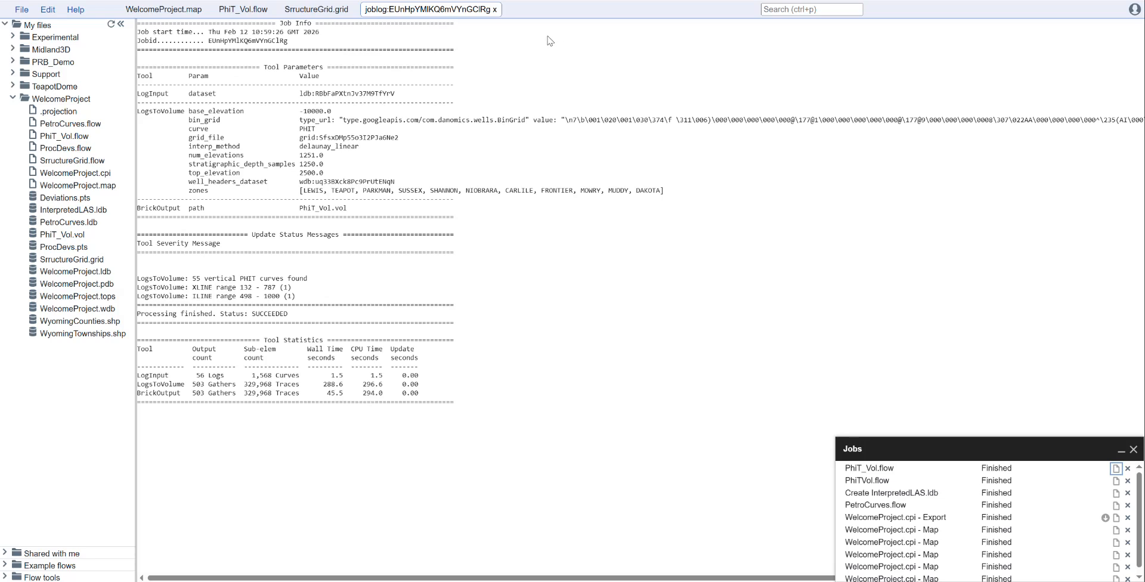
{"action": "left_click", "coordinate": [494, 9]}
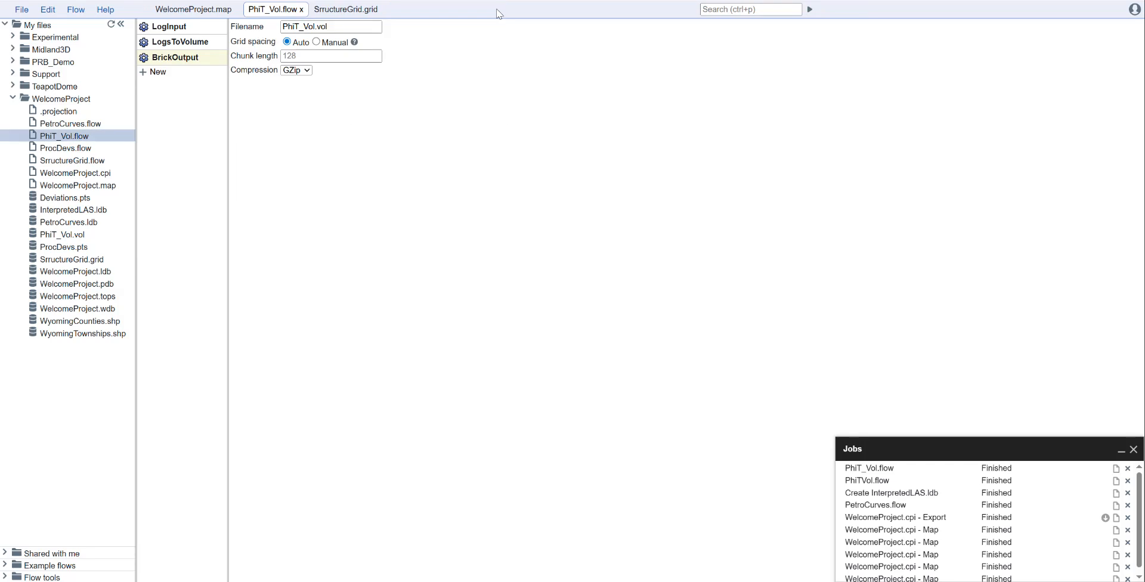
- Open PhiT_Vol.vol and color its slice with the turbo colormap scaled from 0 to 0.35, with the Jobs list minimized
{"action": "double_click", "coordinate": [77, 238]}
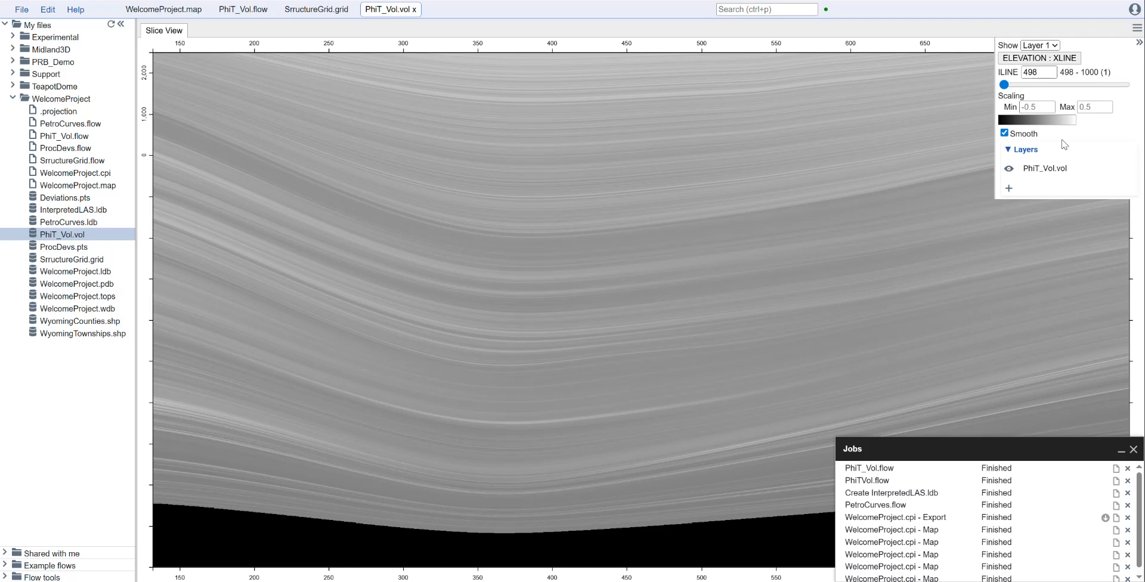
{"action": "left_click", "coordinate": [1045, 108]}
{"action": "left_click", "coordinate": [1091, 105]}
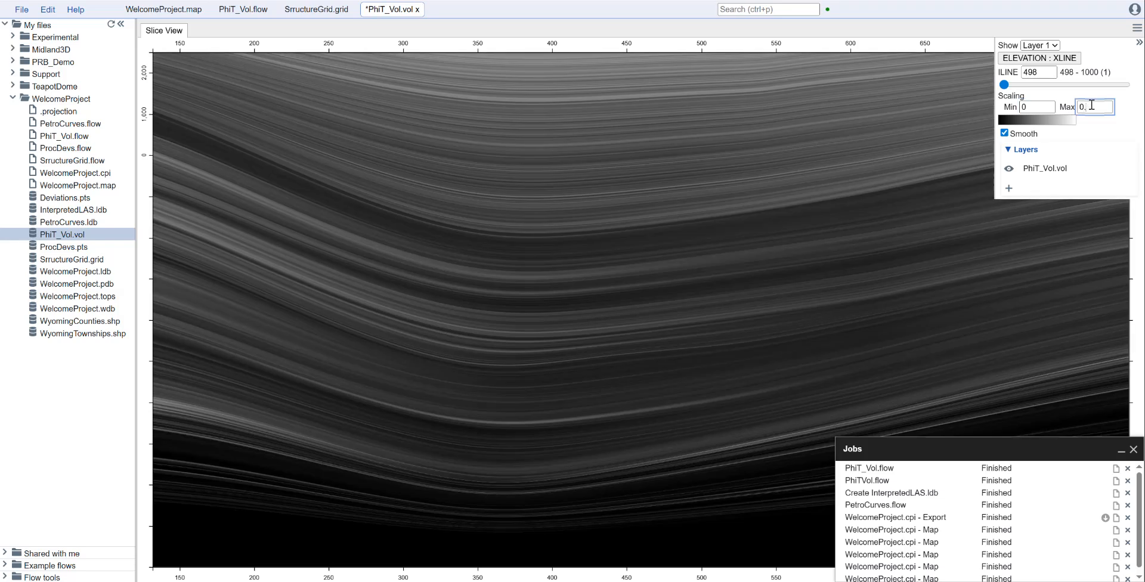
{"action": "left_click", "coordinate": [1064, 121]}
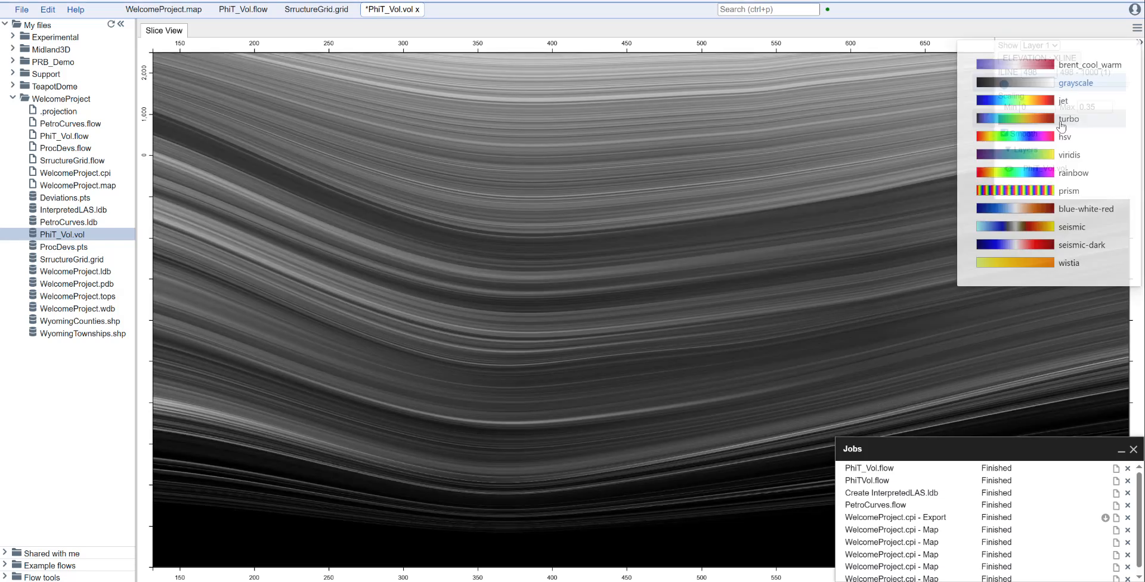
{"action": "left_click", "coordinate": [1039, 122]}
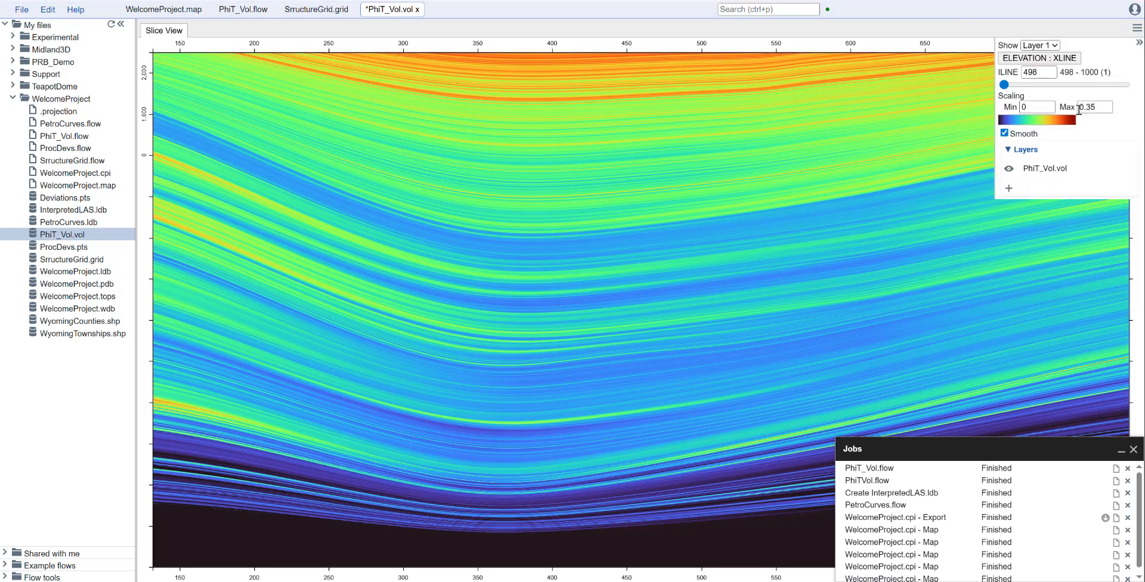
{"action": "left_click", "coordinate": [1120, 451]}
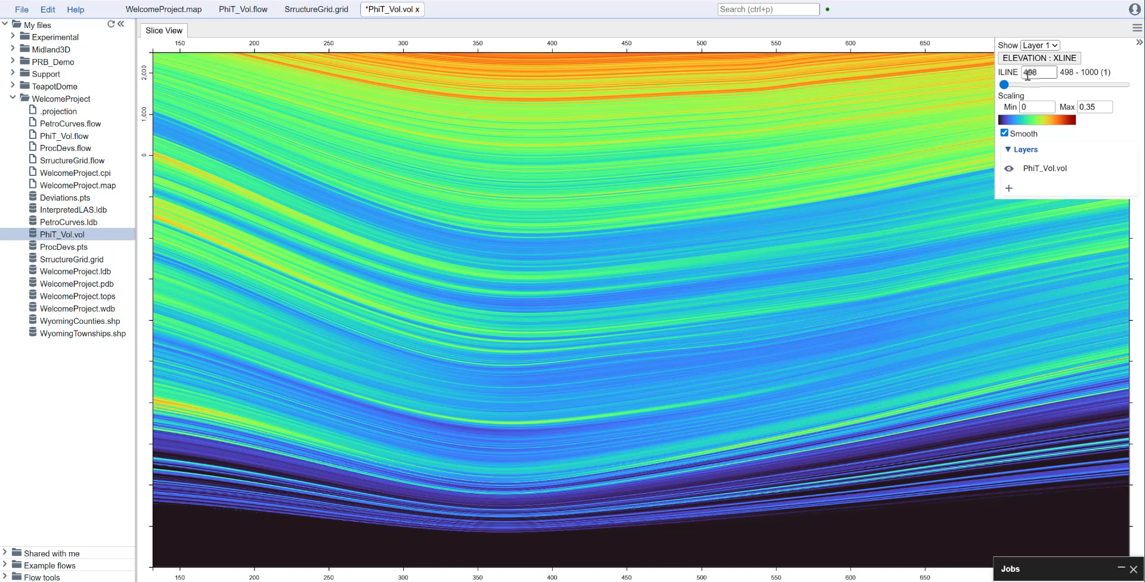
- Split the PhiT_Vol.vol window and add a 3D View beside the Slice View
{"action": "left_click", "coordinate": [1137, 28]}
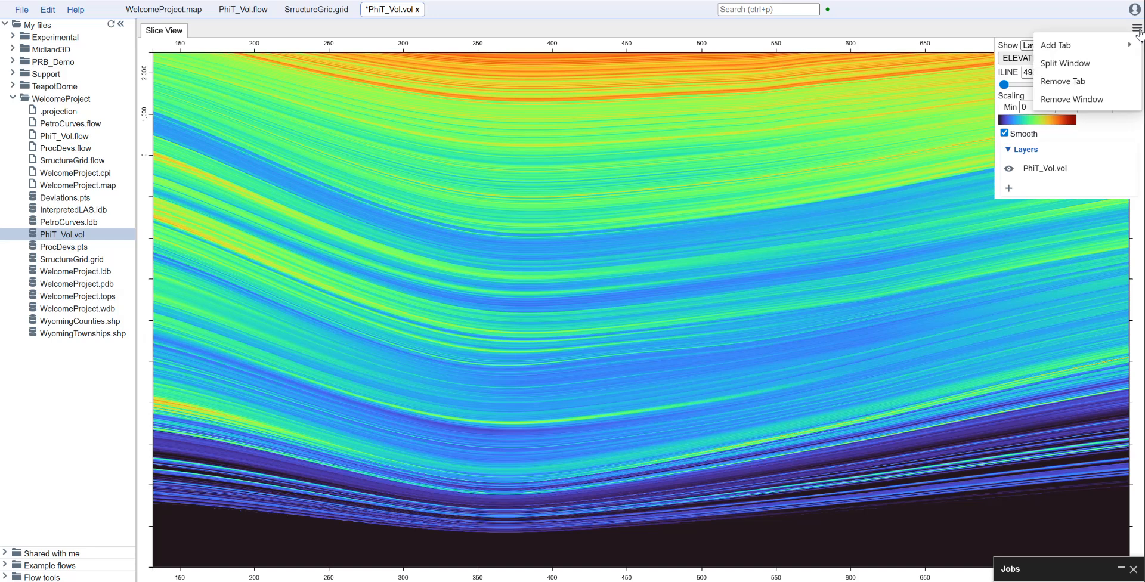
{"action": "left_click", "coordinate": [1098, 71]}
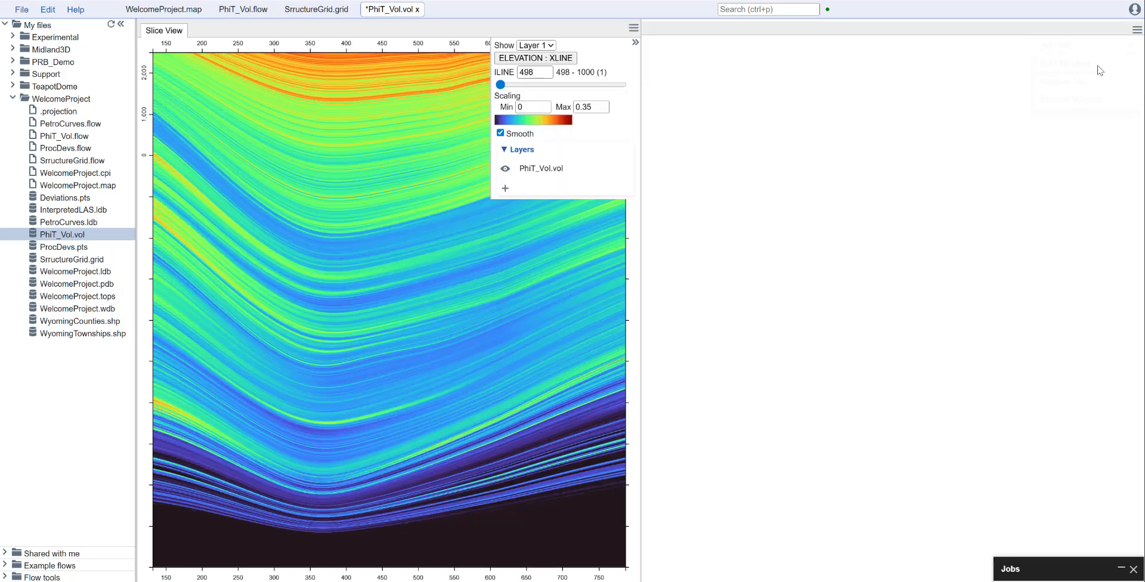
{"action": "left_click", "coordinate": [1137, 29]}
{"action": "mouse_move", "coordinate": [1076, 47]}
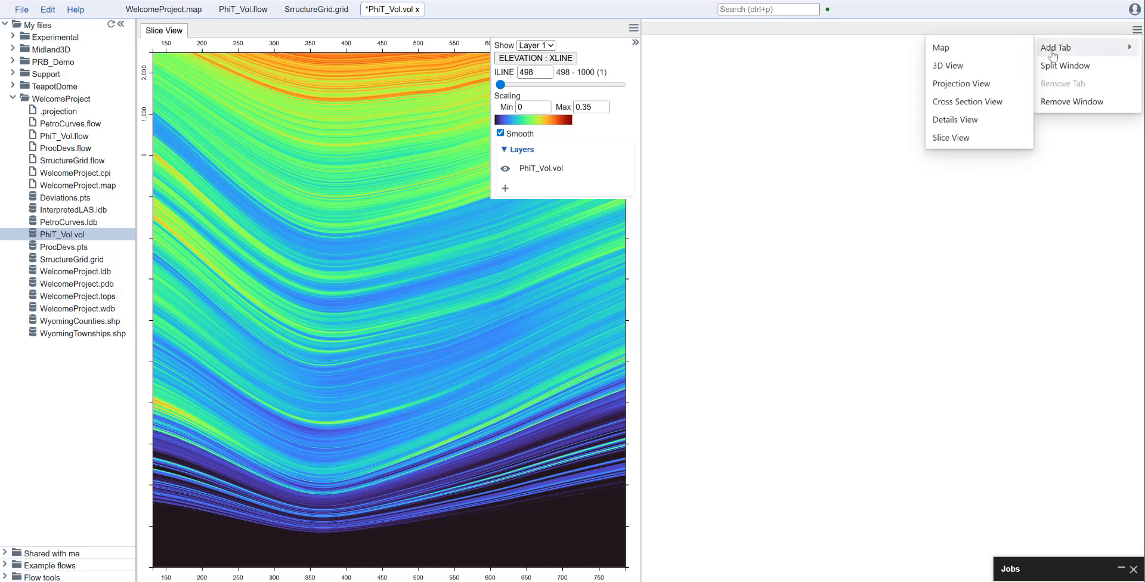
{"action": "left_click", "coordinate": [969, 70]}
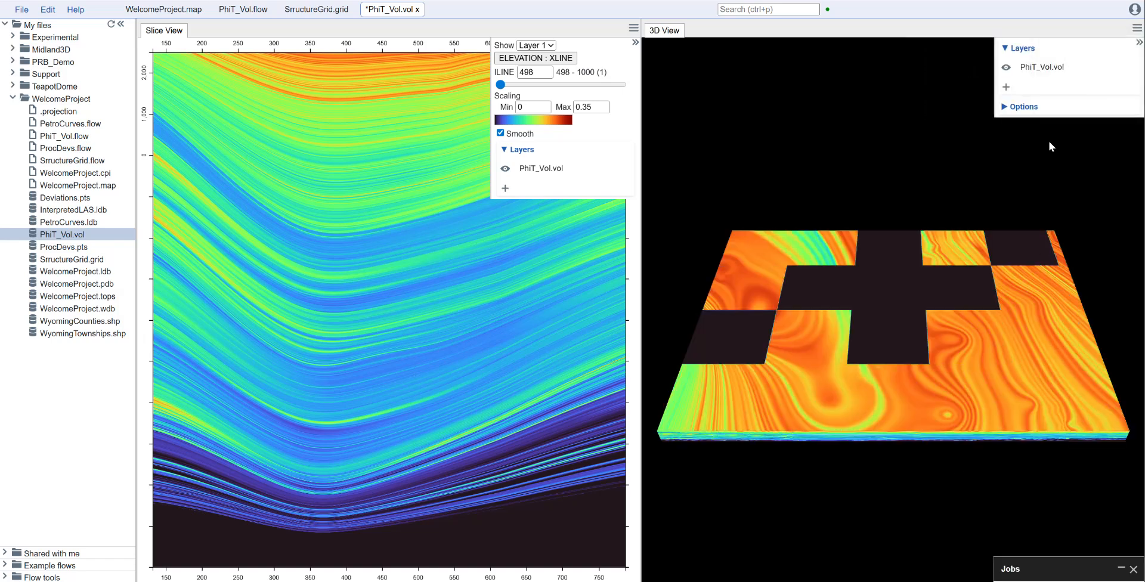
- Set the vertical exaggeration of the 3D View to 10
{"action": "left_click", "coordinate": [1023, 107]}
{"action": "left_click", "coordinate": [1111, 115]}
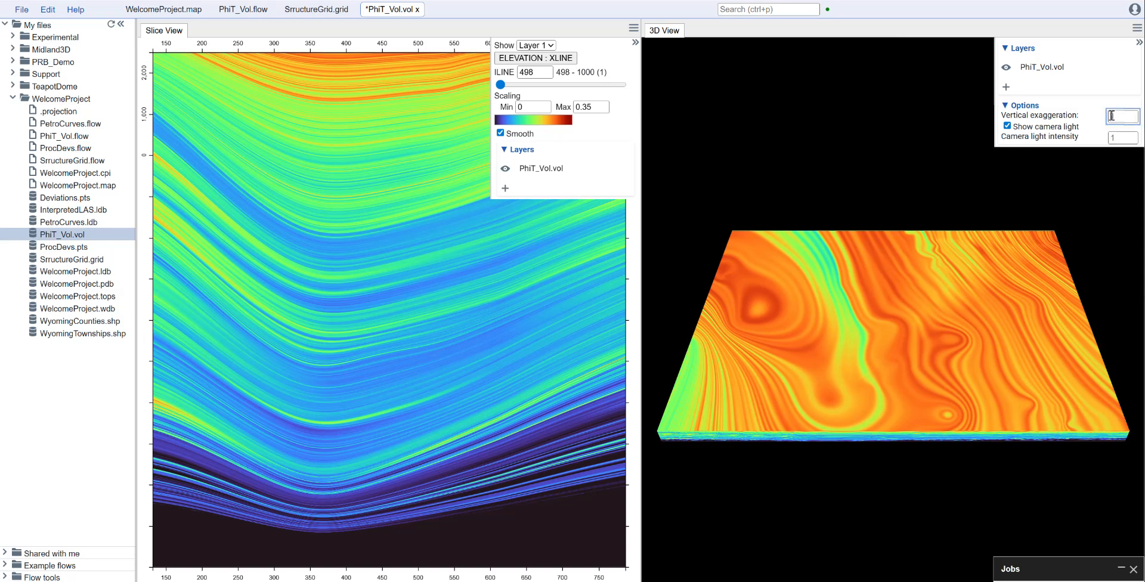
{"action": "type", "text": "10"}
{"action": "left_click", "coordinate": [1102, 213]}
- Move the volume's slice planes into its interior in the 3D View, placing the inline slice at 781
{"action": "left_click_drag", "start_coordinate": [966, 514], "coordinate": [823, 403]}
{"action": "left_click_drag", "start_coordinate": [1017, 377], "coordinate": [879, 412]}
{"action": "left_click_drag", "start_coordinate": [770, 308], "coordinate": [966, 333]}
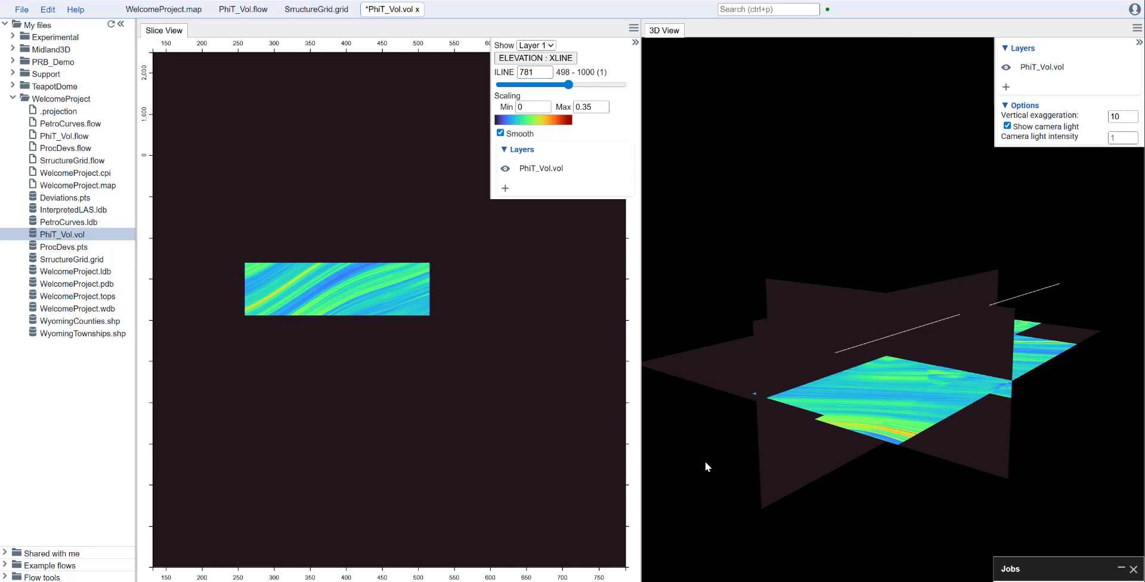
{"action": "left_click_drag", "start_coordinate": [706, 461], "coordinate": [900, 467]}
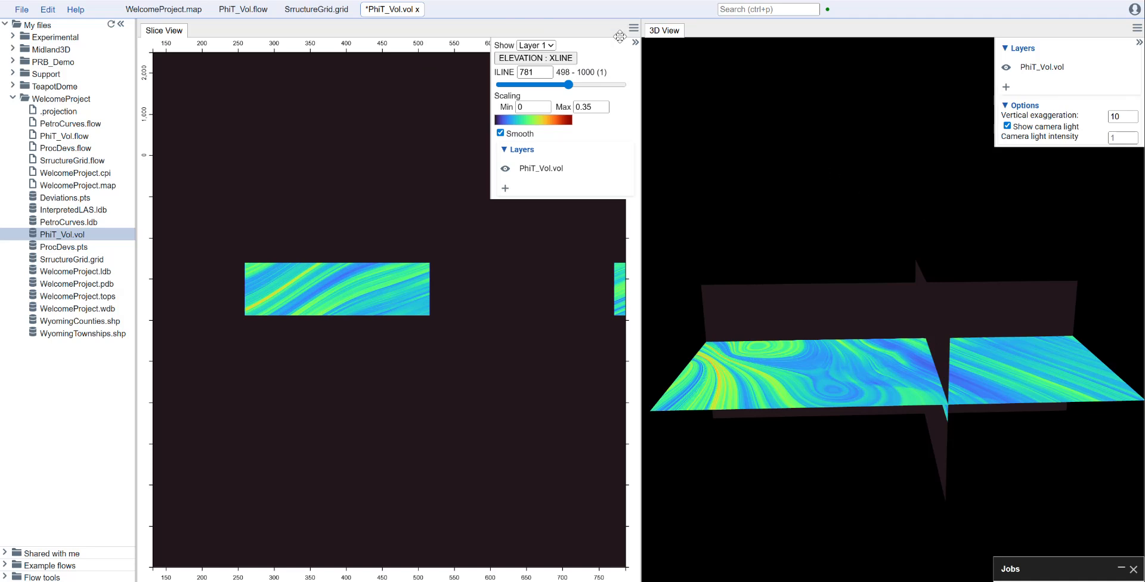
- Split off another window, dock it below the Slice View, and add a Map to it
{"action": "left_click", "coordinate": [1137, 29]}
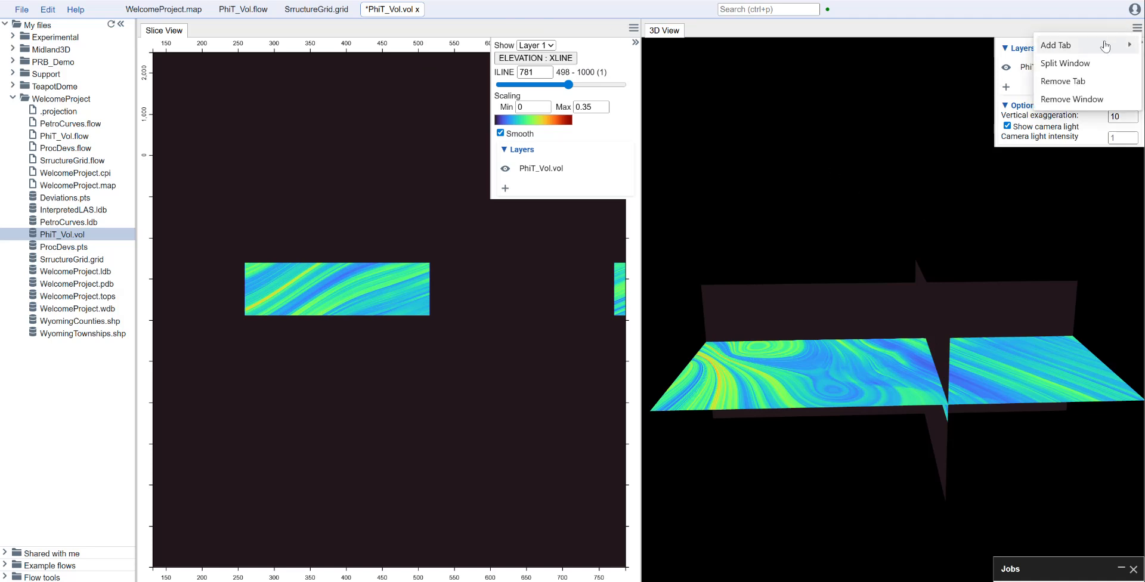
{"action": "left_click", "coordinate": [1099, 64]}
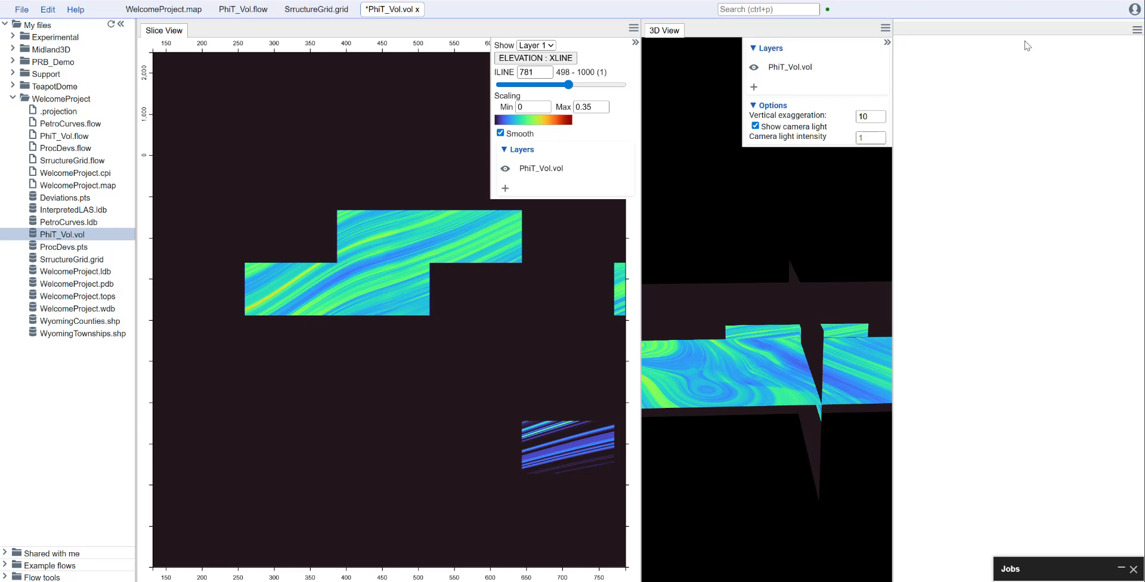
{"action": "left_click_drag", "start_coordinate": [1018, 23], "coordinate": [478, 429]}
{"action": "left_click", "coordinate": [632, 311]}
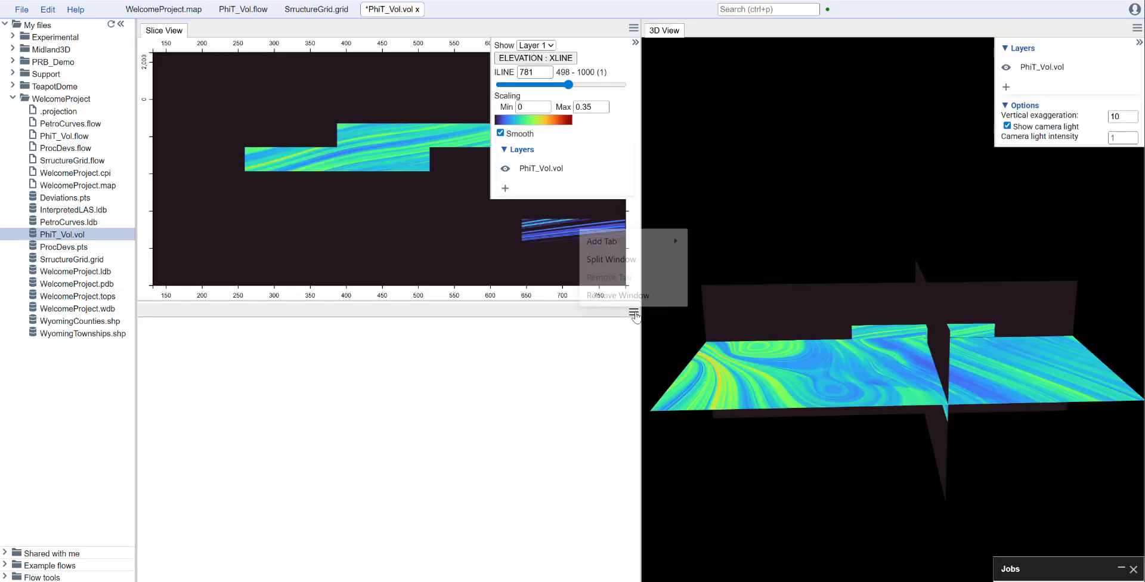
{"action": "mouse_move", "coordinate": [620, 242]}
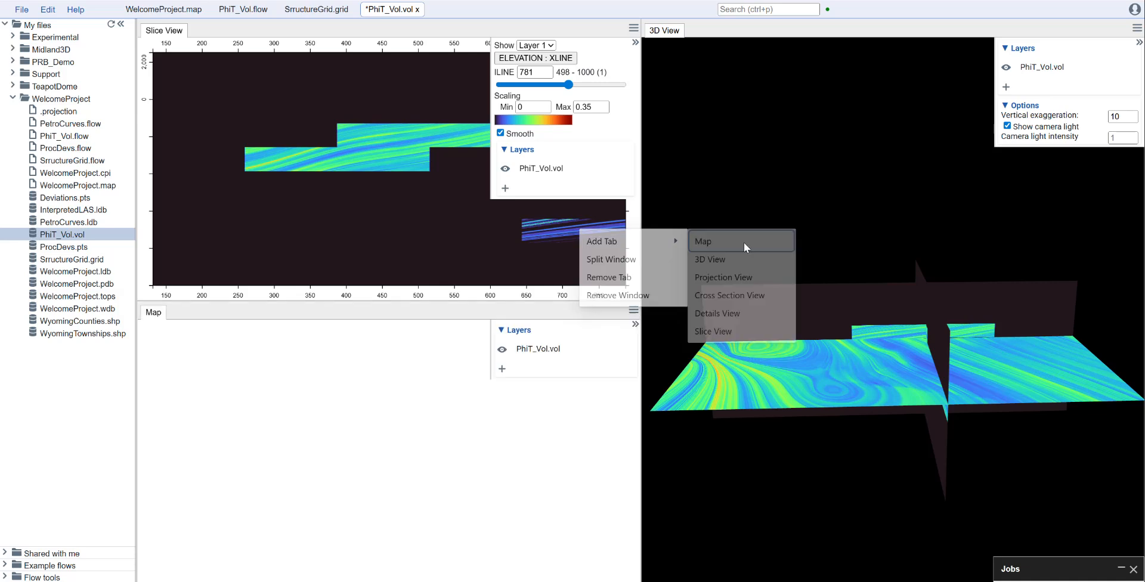
{"action": "left_click", "coordinate": [744, 245]}
- Add a Well Markers layer to the Map using the WelcomeProject.wdb well headers
{"action": "left_click", "coordinate": [502, 369]}
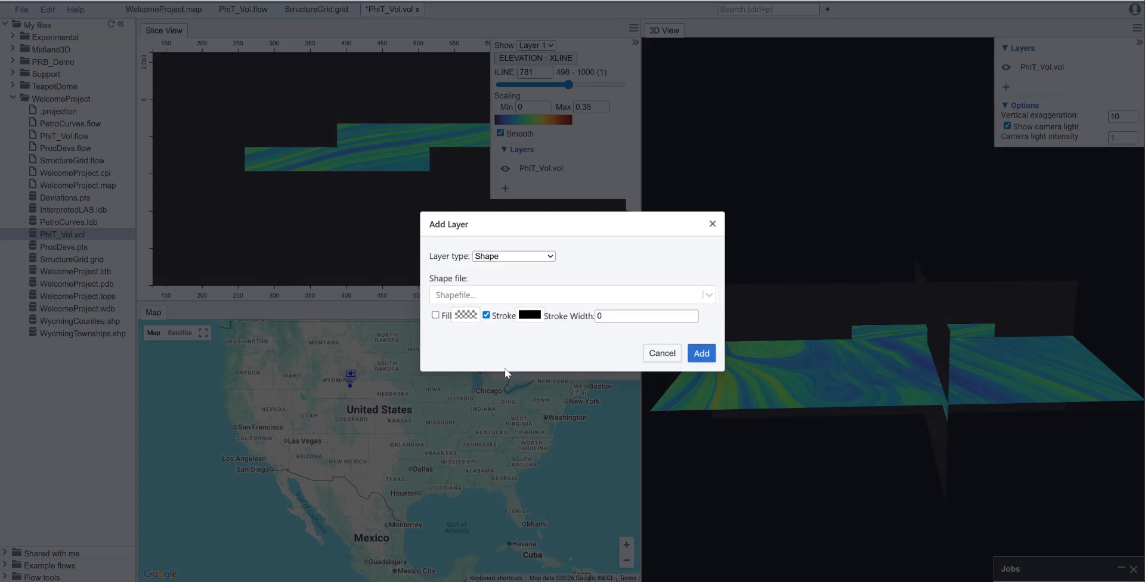
{"action": "left_click", "coordinate": [540, 258]}
{"action": "left_click", "coordinate": [512, 284]}
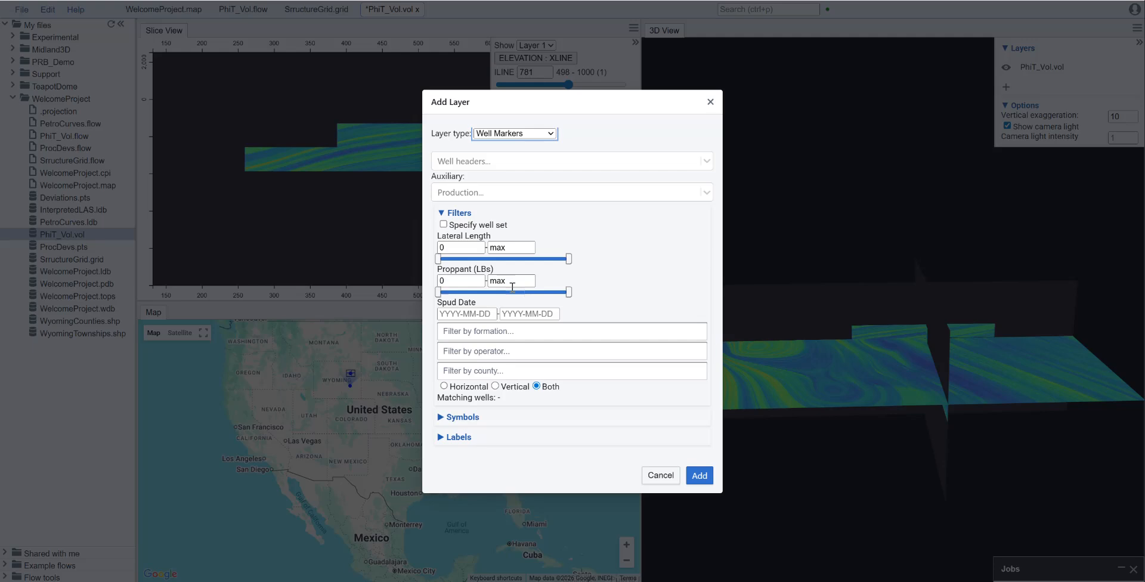
{"action": "left_click", "coordinate": [528, 150]}
{"action": "left_click", "coordinate": [520, 176]}
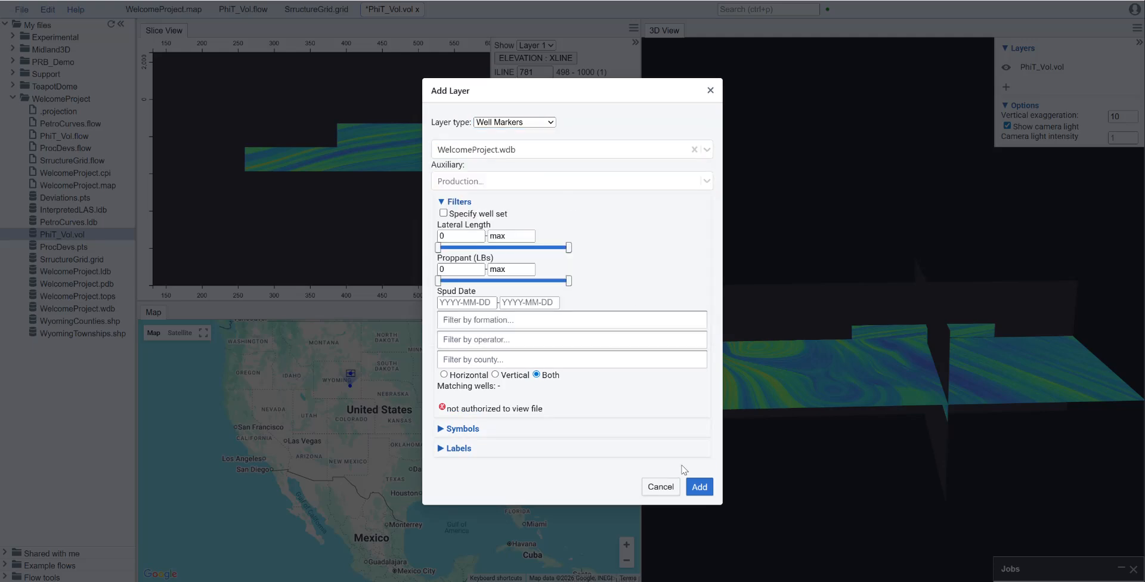
{"action": "left_click", "coordinate": [702, 482]}
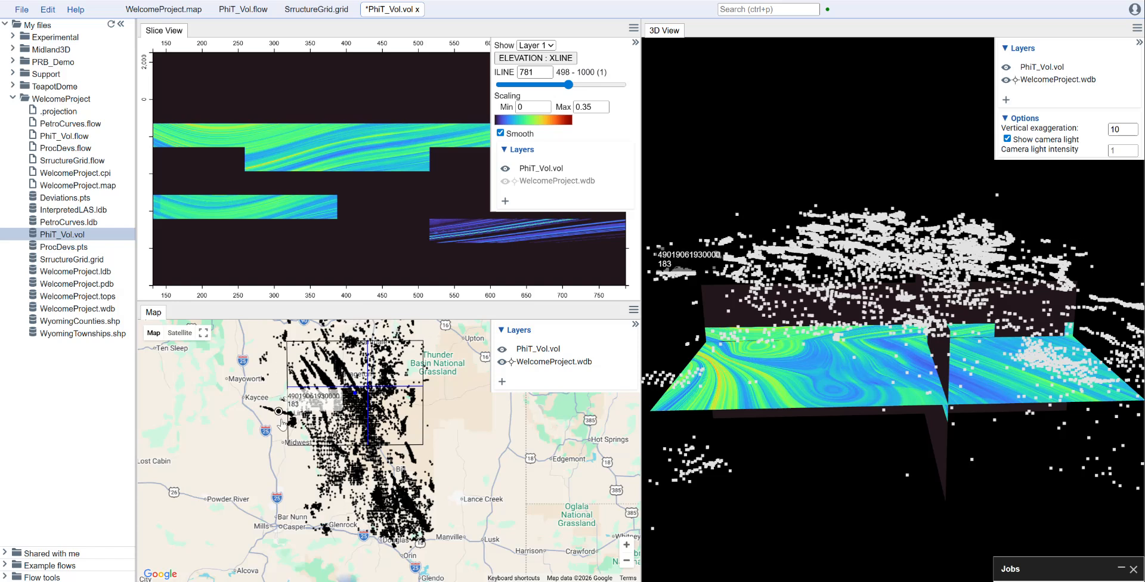
- Add a Property layer to the Map from SrructureGrid.grid, using the NIOBRARA formation
{"action": "left_click", "coordinate": [502, 381]}
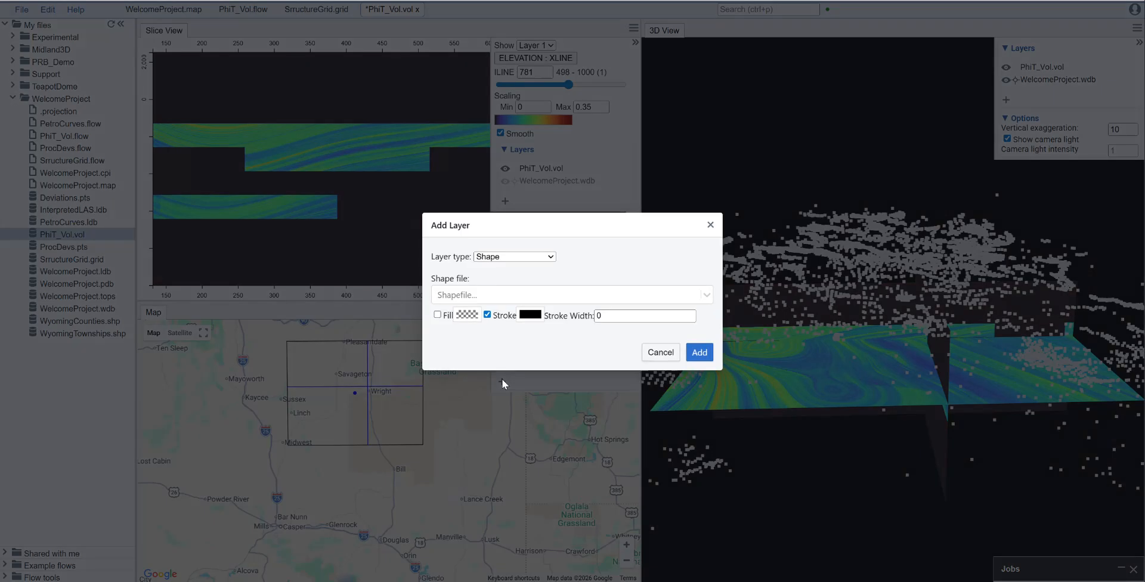
{"action": "left_click", "coordinate": [529, 257]}
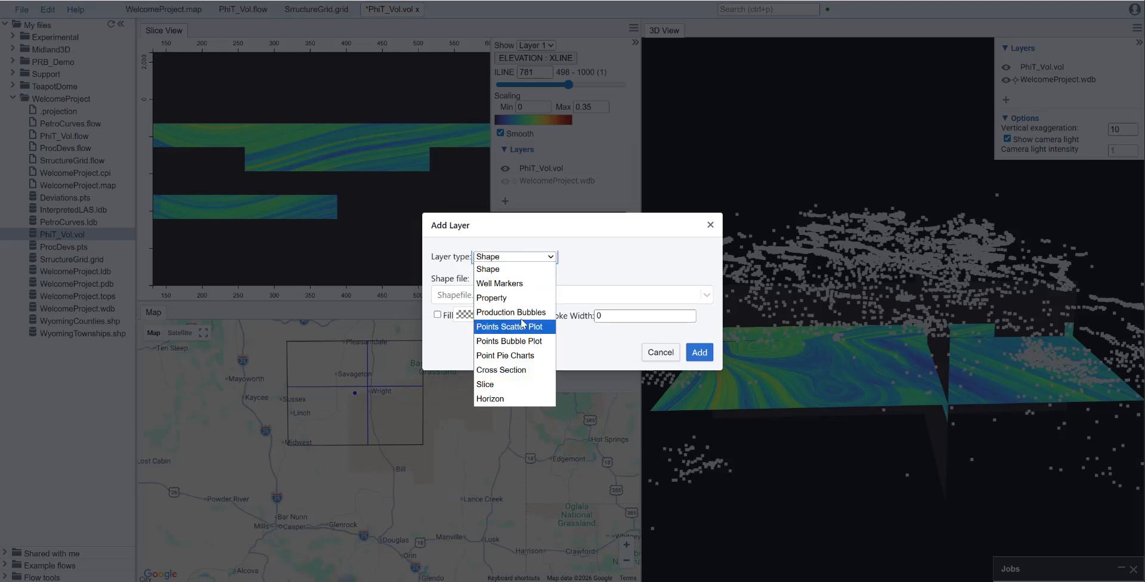
{"action": "left_click", "coordinate": [518, 298]}
{"action": "left_click", "coordinate": [493, 222]}
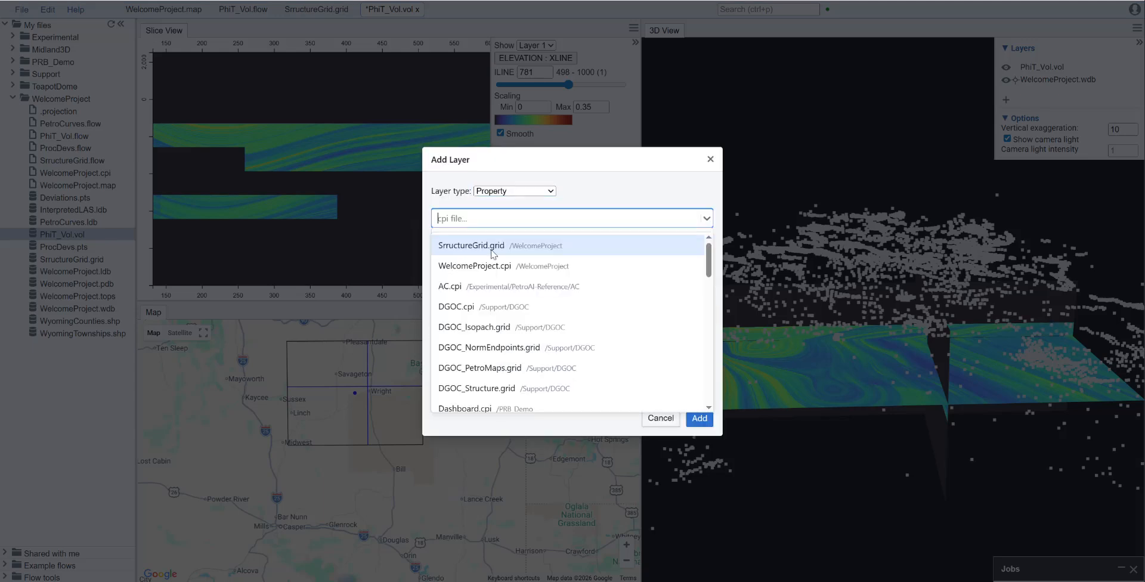
{"action": "left_click", "coordinate": [493, 251]}
{"action": "left_click", "coordinate": [528, 267]}
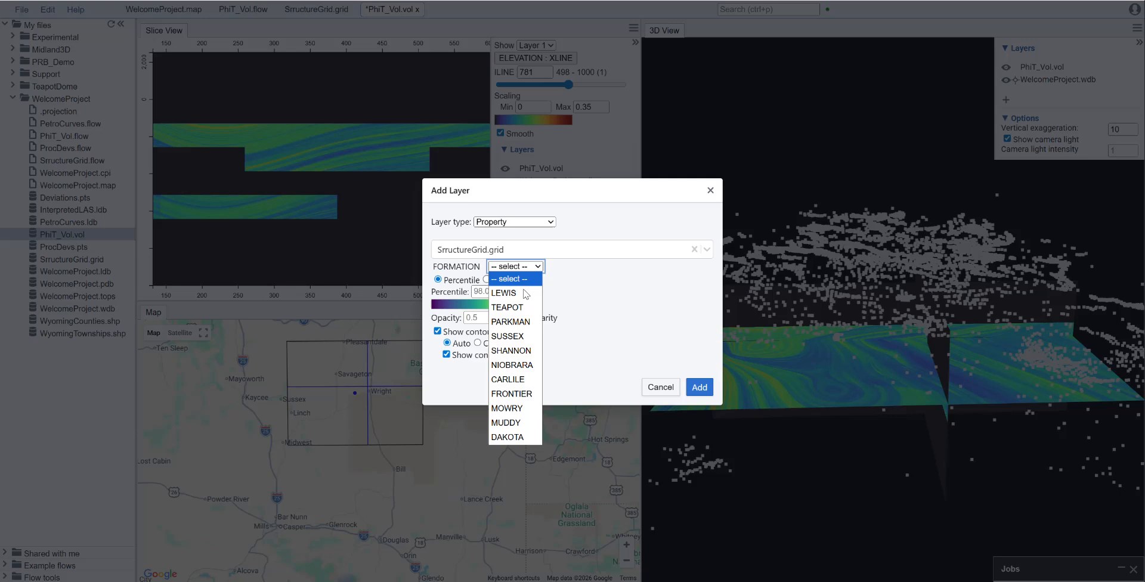
{"action": "left_click", "coordinate": [530, 365]}
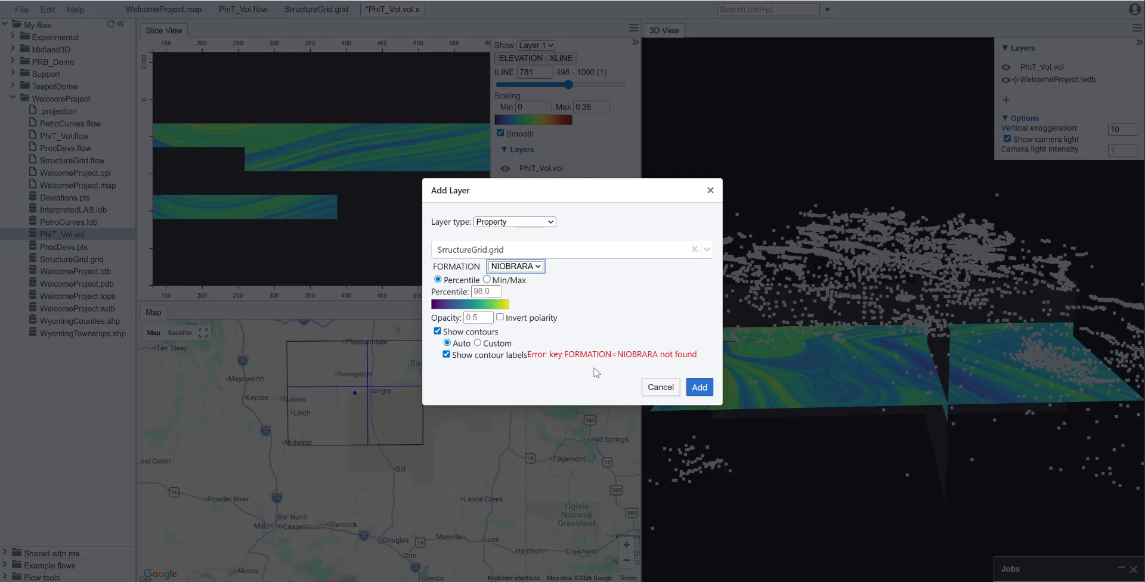
{"action": "left_click", "coordinate": [699, 387]}
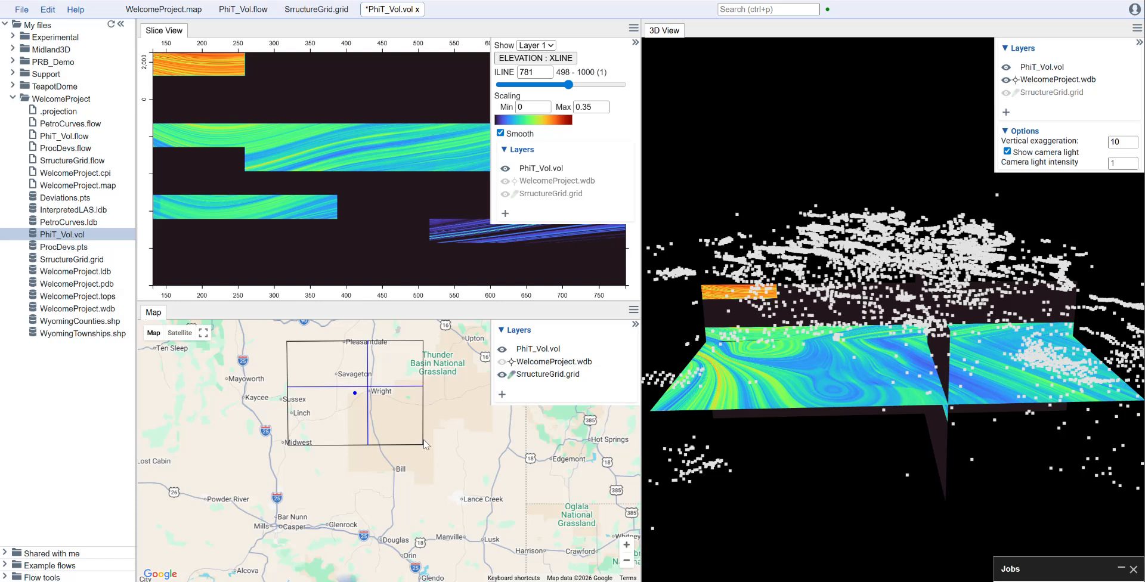
- Open the SrructureGrid.grid layer's settings on the Map and reapply them
{"action": "left_click_drag", "start_coordinate": [439, 418], "coordinate": [458, 452]}
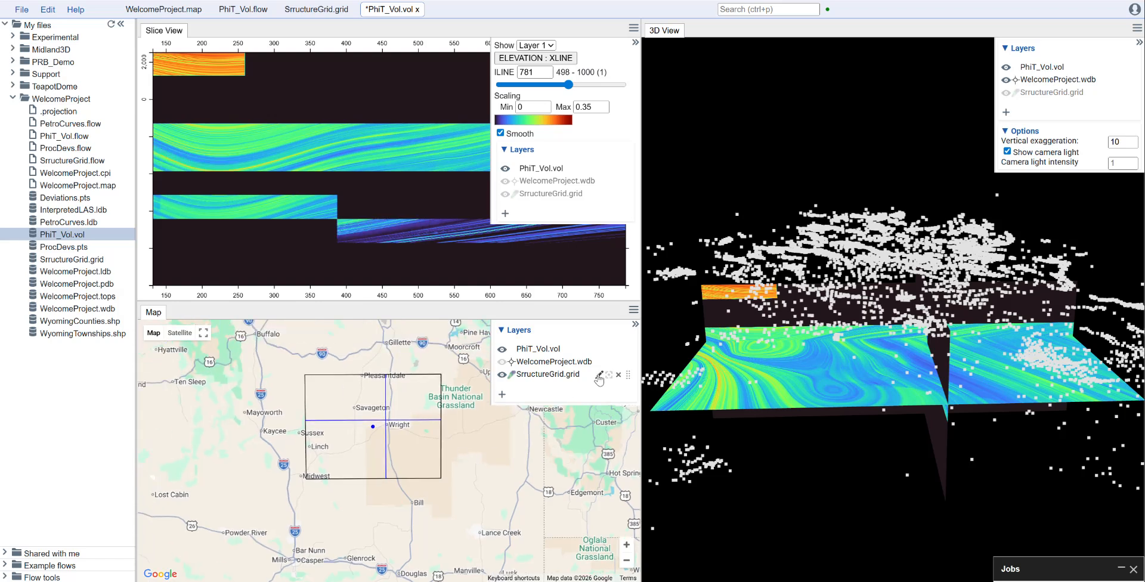
{"action": "left_click", "coordinate": [596, 375]}
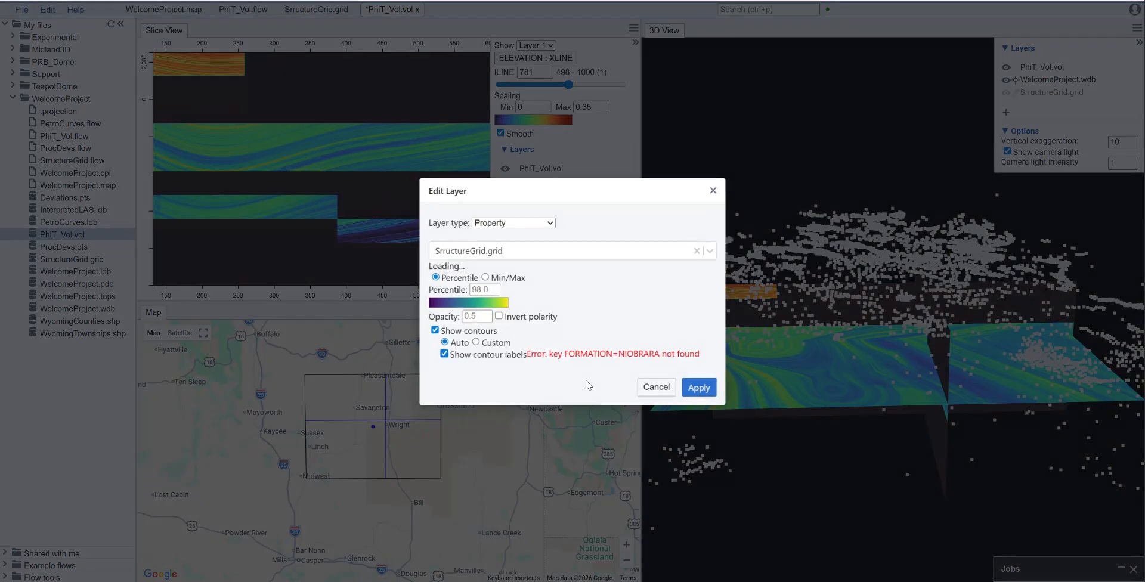
{"action": "left_click", "coordinate": [683, 387]}
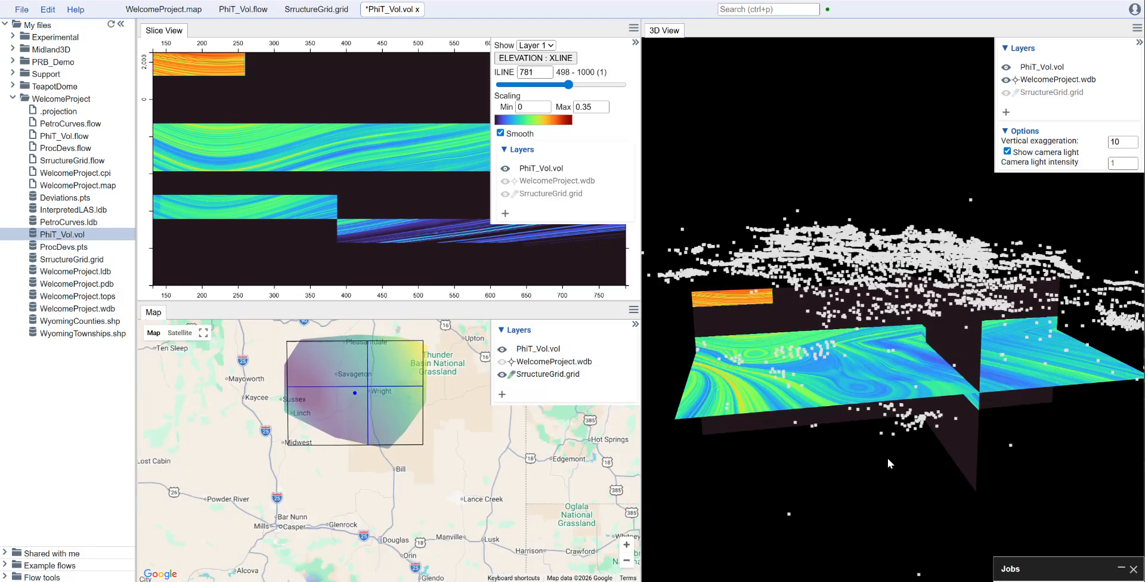
{"action": "left_click_drag", "start_coordinate": [887, 458], "coordinate": [898, 462]}
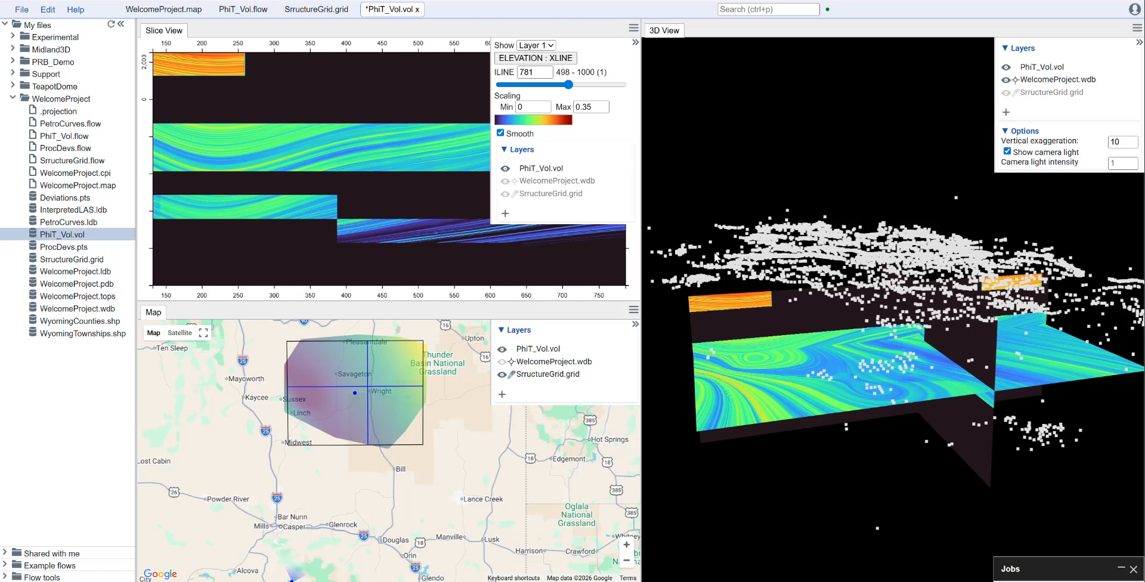
{"action": "mouse_move", "coordinate": [947, 189]}
{"action": "left_mouse_down"}
{"action": "mouse_move", "coordinate": [931, 244]}
{"action": "mouse_move", "coordinate": [944, 263]}
{"action": "left_mouse_up"}
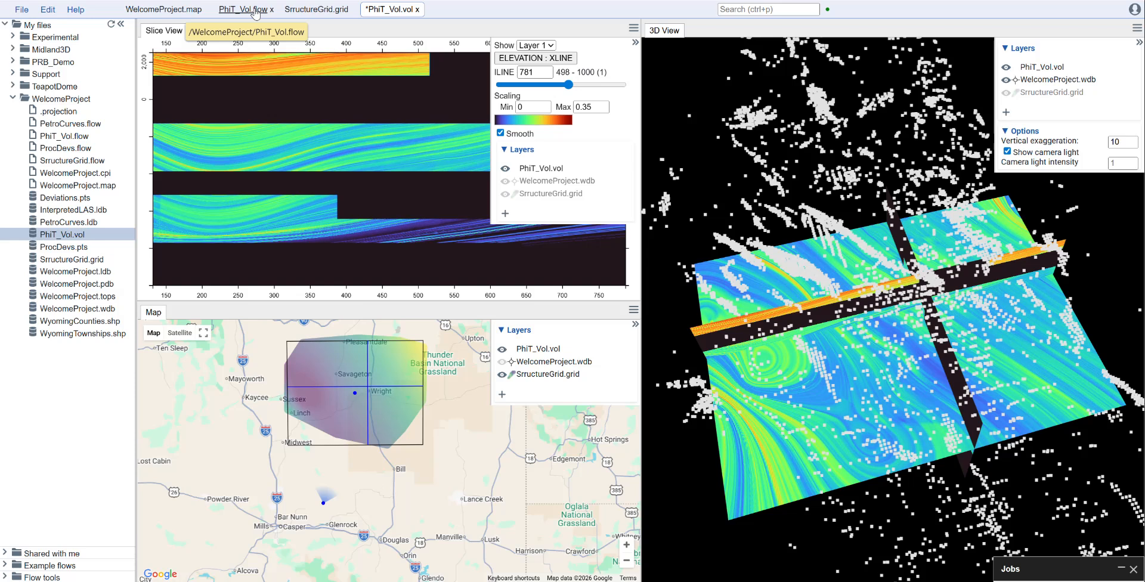
- Return to PhiT_Vol.flow and copy it within the WelcomeProject folder as GR_Vol.flow
{"action": "left_click", "coordinate": [255, 11]}
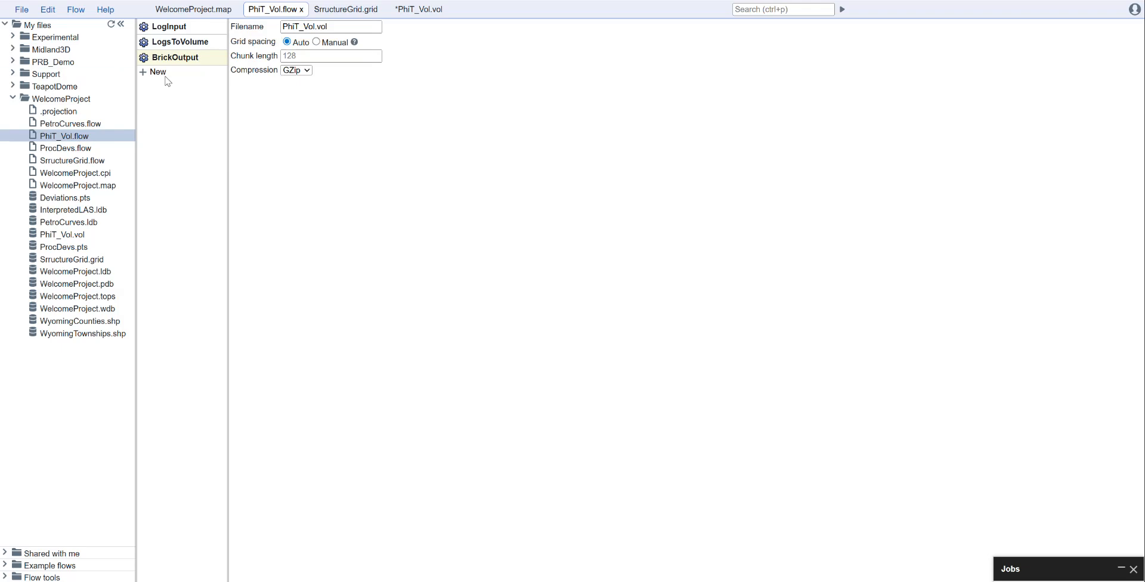
{"action": "left_click", "coordinate": [174, 39]}
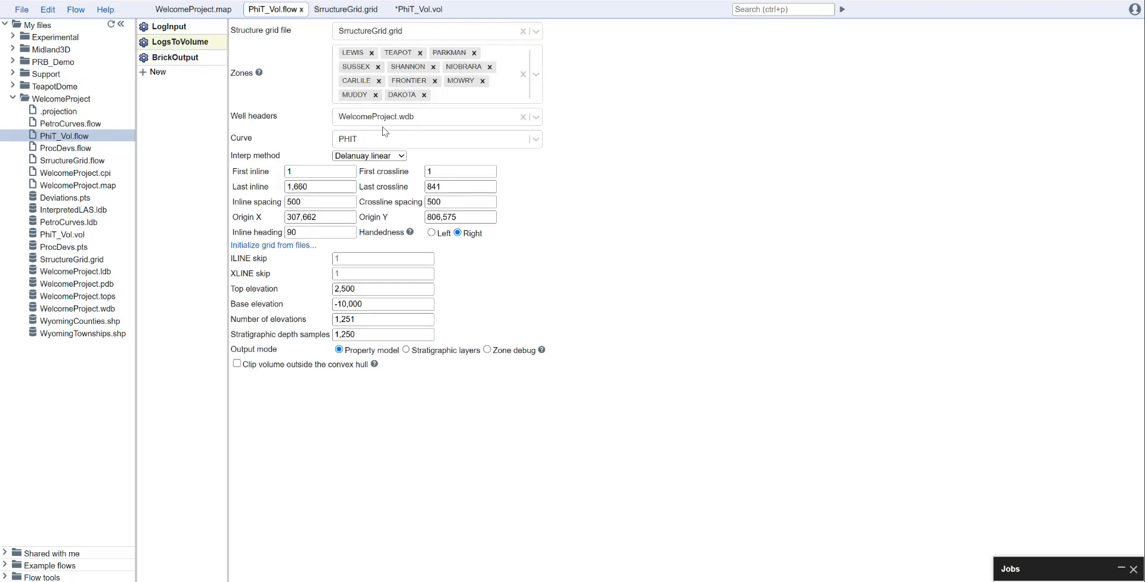
{"action": "right_click", "coordinate": [81, 138]}
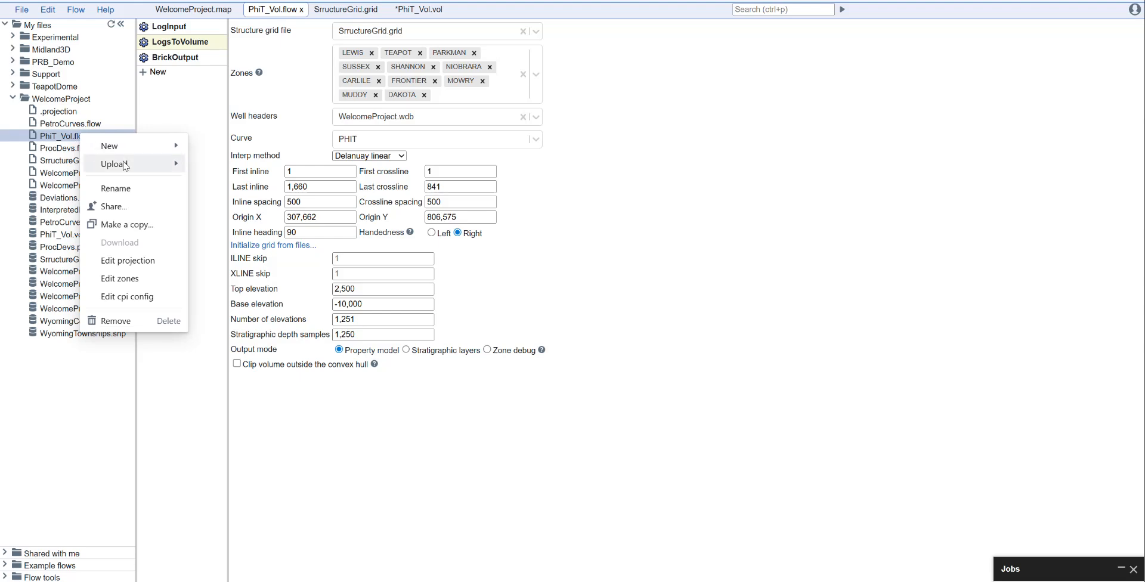
{"action": "mouse_move", "coordinate": [130, 172]}
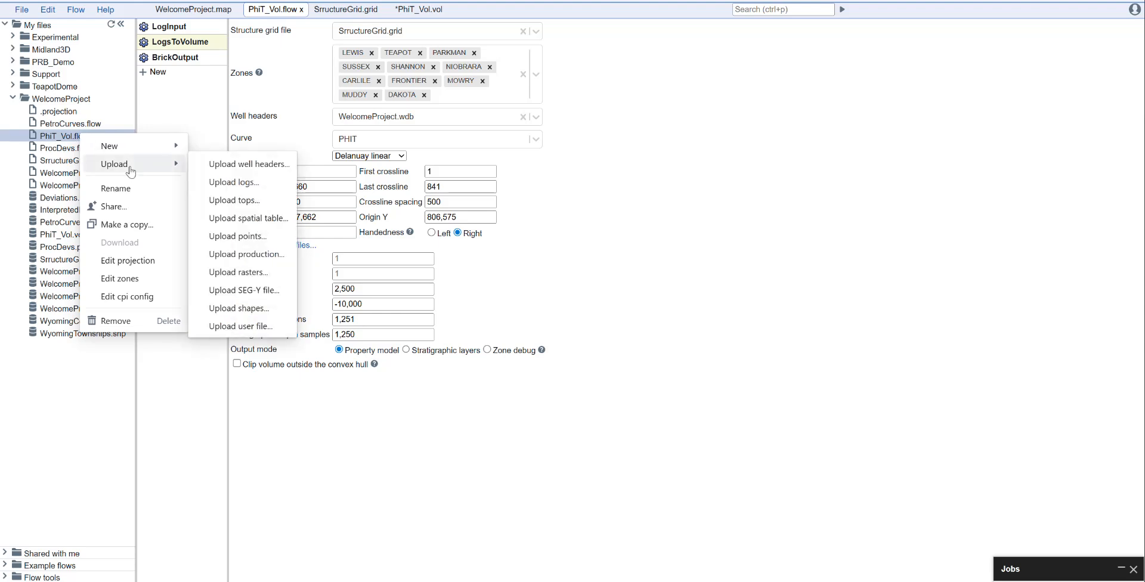
{"action": "left_click", "coordinate": [127, 224]}
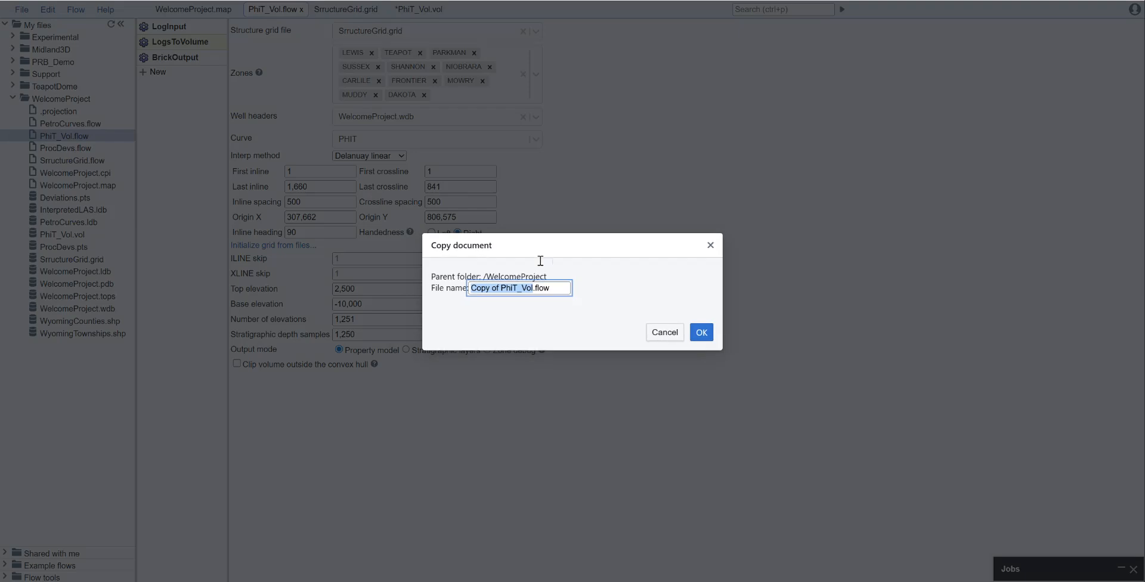
{"action": "left_click", "coordinate": [506, 289]}
{"action": "left_click_drag", "start_coordinate": [517, 288], "coordinate": [449, 287]}
{"action": "type", "text": "GR"}
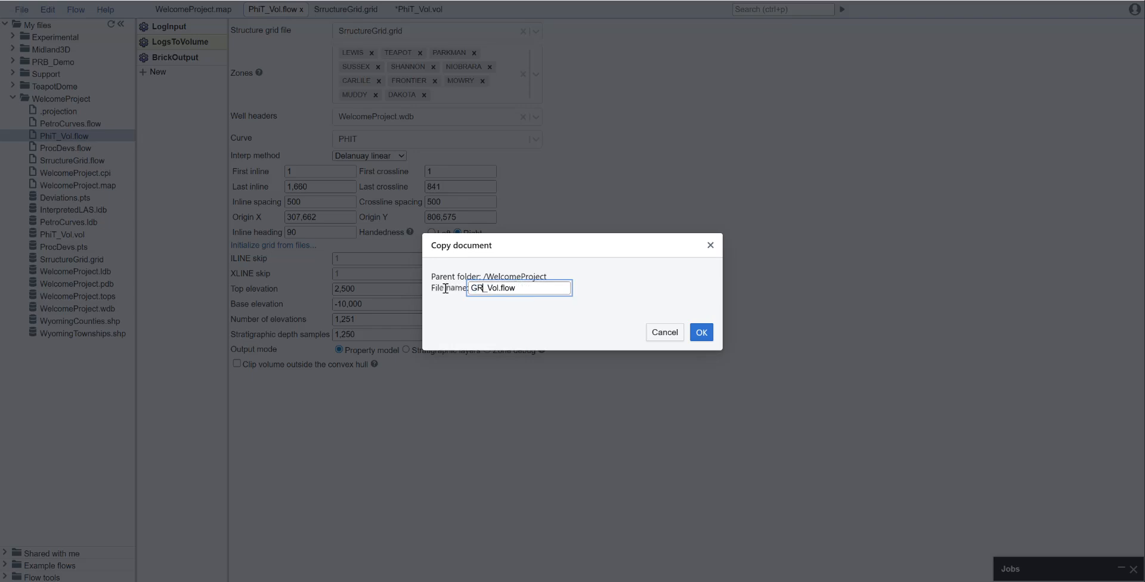
{"action": "left_click", "coordinate": [702, 334]}
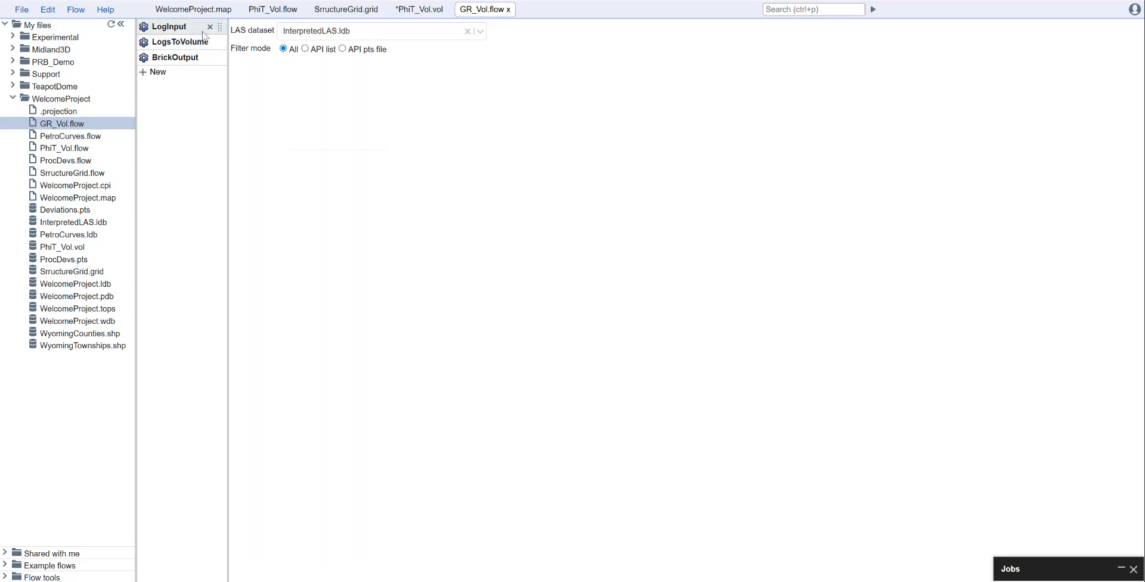
- Set the BrickOutput filename of GR_Vol.flow to GR_Vol.vol
{"action": "left_click", "coordinate": [174, 57]}
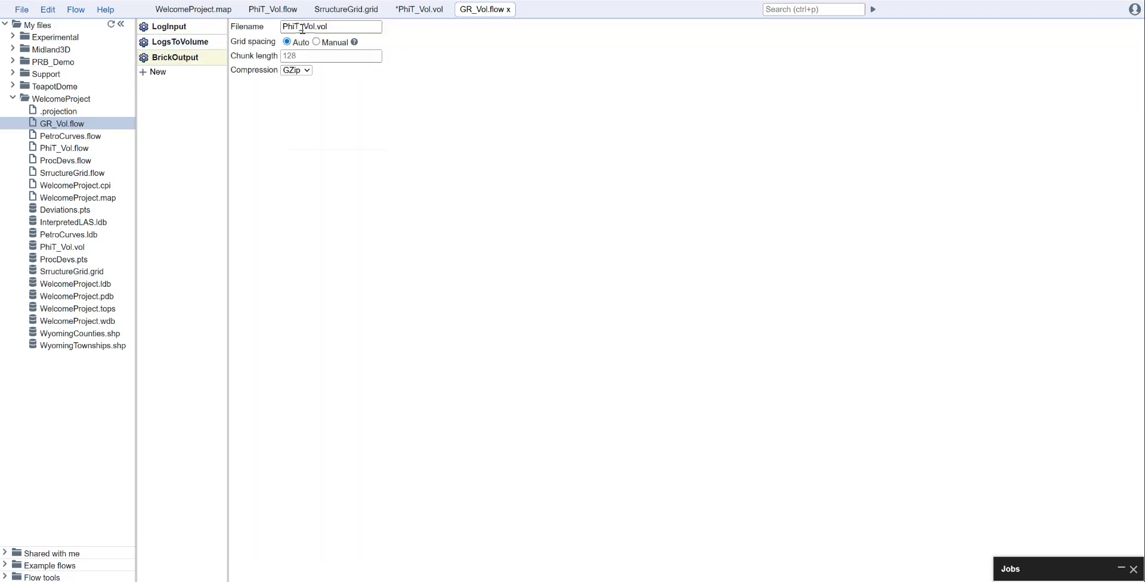
{"action": "left_click_drag", "start_coordinate": [300, 28], "coordinate": [276, 30]}
{"action": "type", "text": "GR"}
{"action": "left_click", "coordinate": [372, 119]}
- Set the LogsToVolume curve of GR_Vol.flow to the custom entry GR_FINAL and run the flow
{"action": "left_click", "coordinate": [167, 43]}
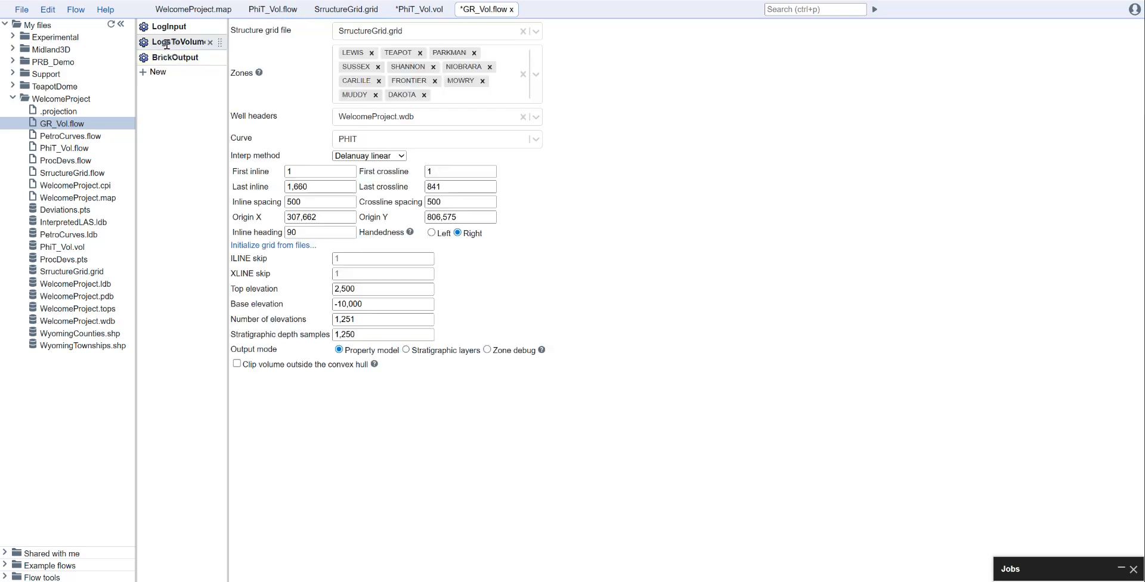
{"action": "left_click", "coordinate": [421, 141]}
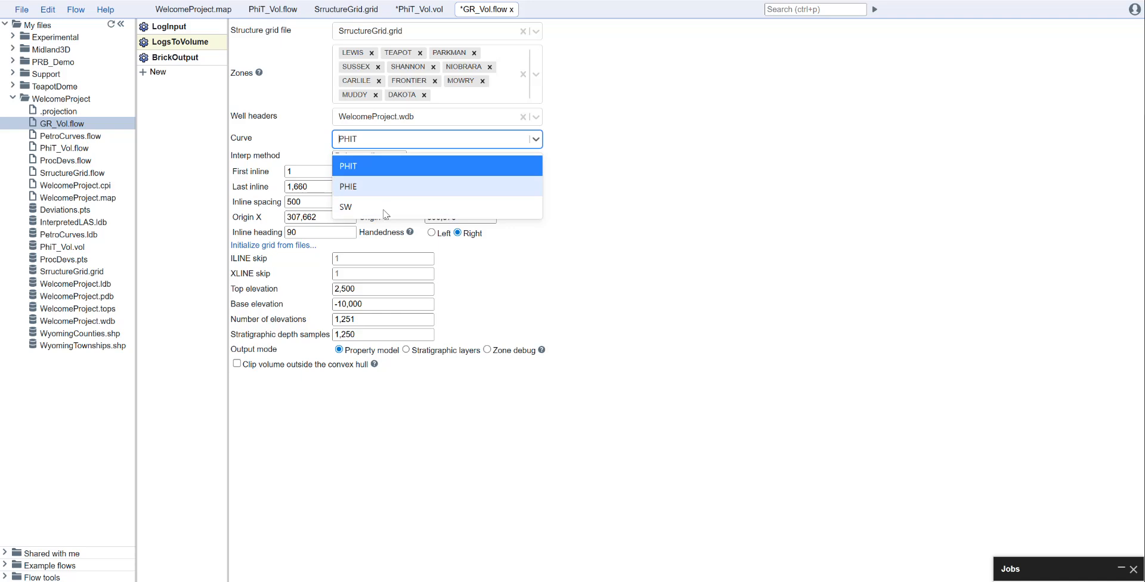
{"action": "left_click", "coordinate": [383, 145]}
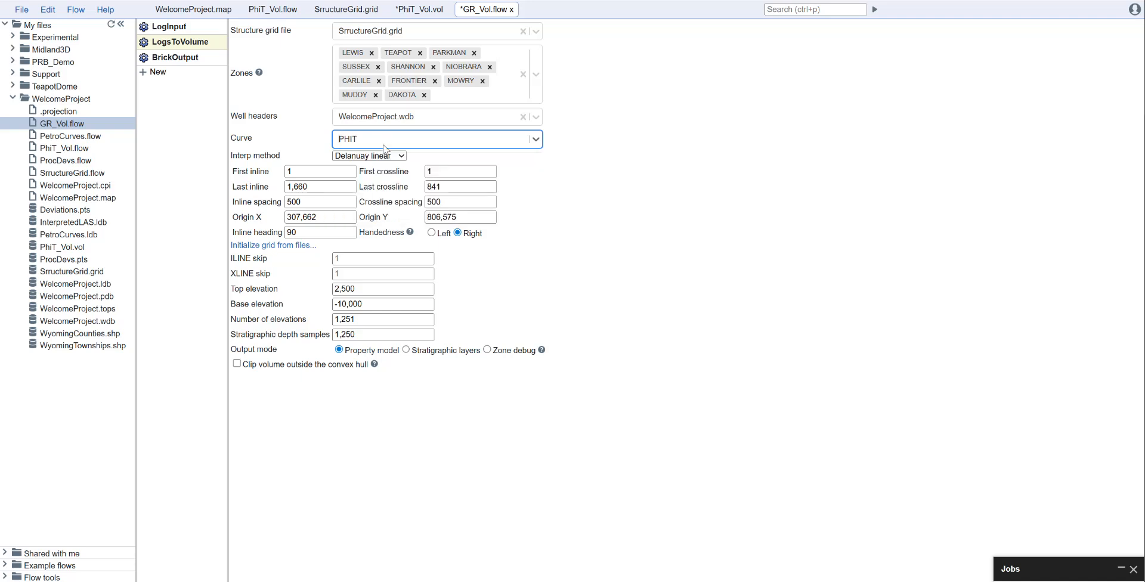
{"action": "type", "text": "GR_FINAL"}
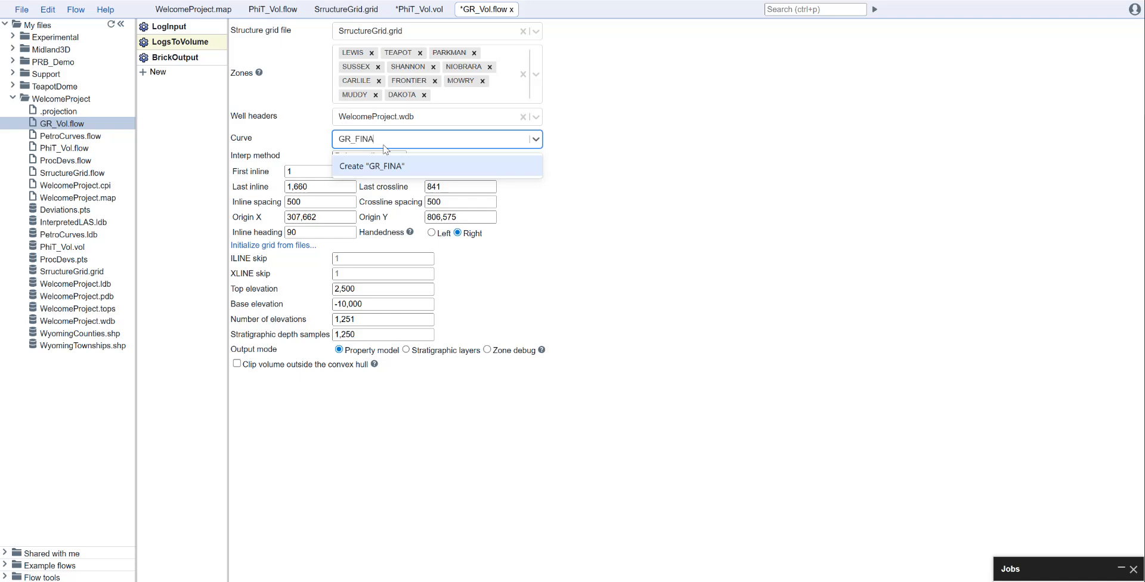
{"action": "left_click", "coordinate": [420, 167]}
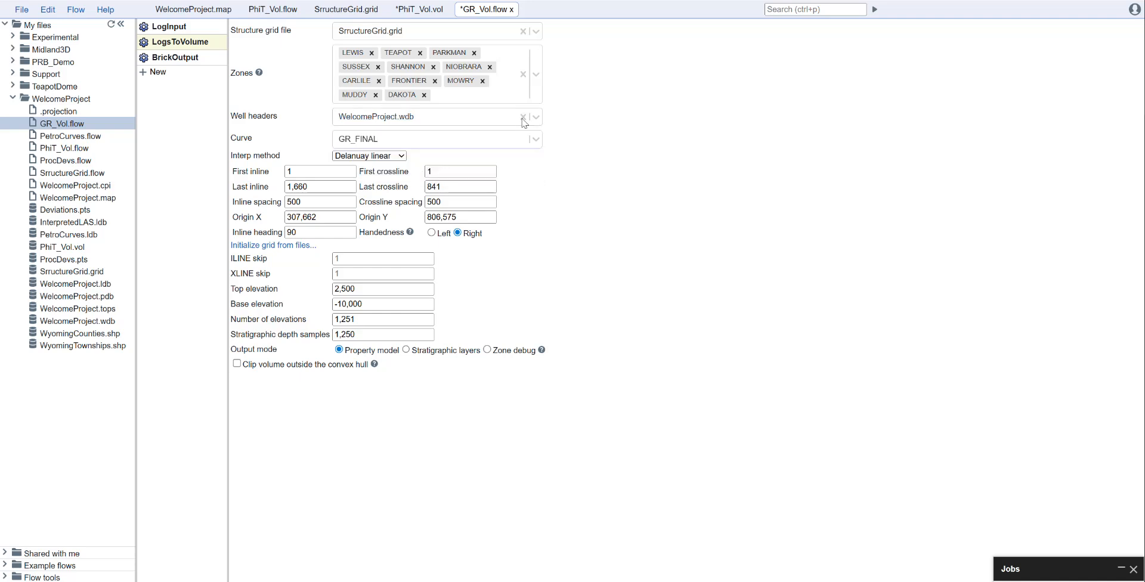
{"action": "left_click", "coordinate": [873, 11]}
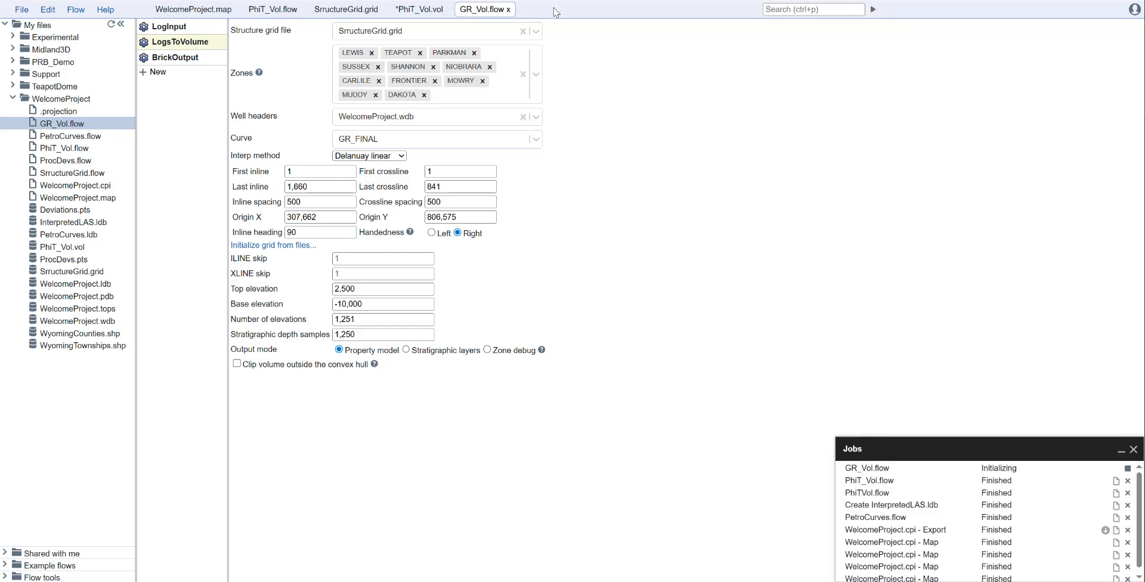
- Copy GR_Vol.flow within the WelcomeProject folder as RHOB_VOL.flow
{"action": "right_click", "coordinate": [89, 125]}
{"action": "left_click", "coordinate": [134, 216]}
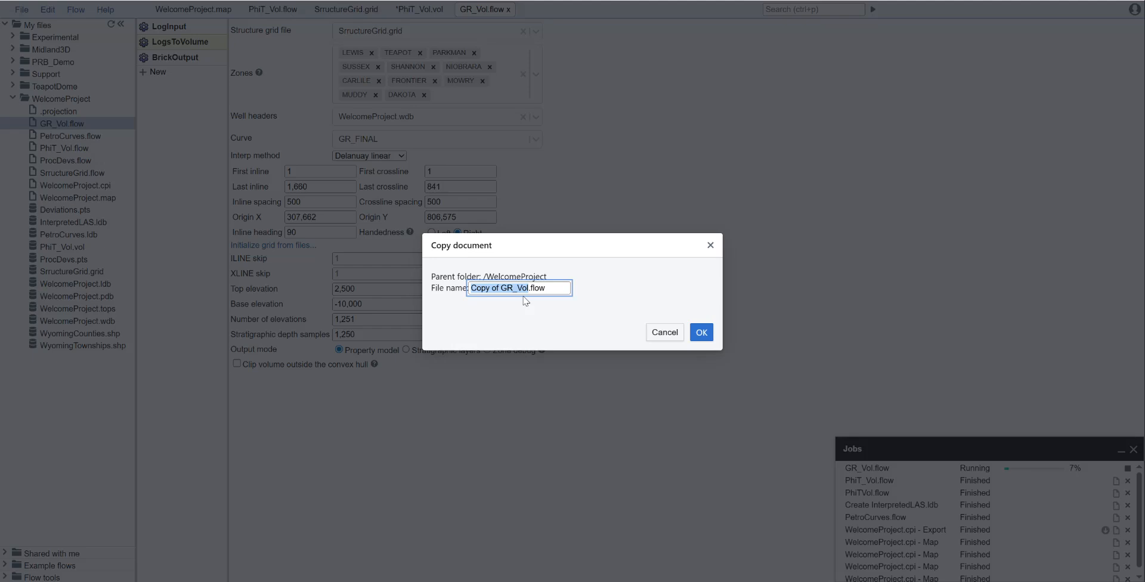
{"action": "type", "text": "RHOB_VOL"}
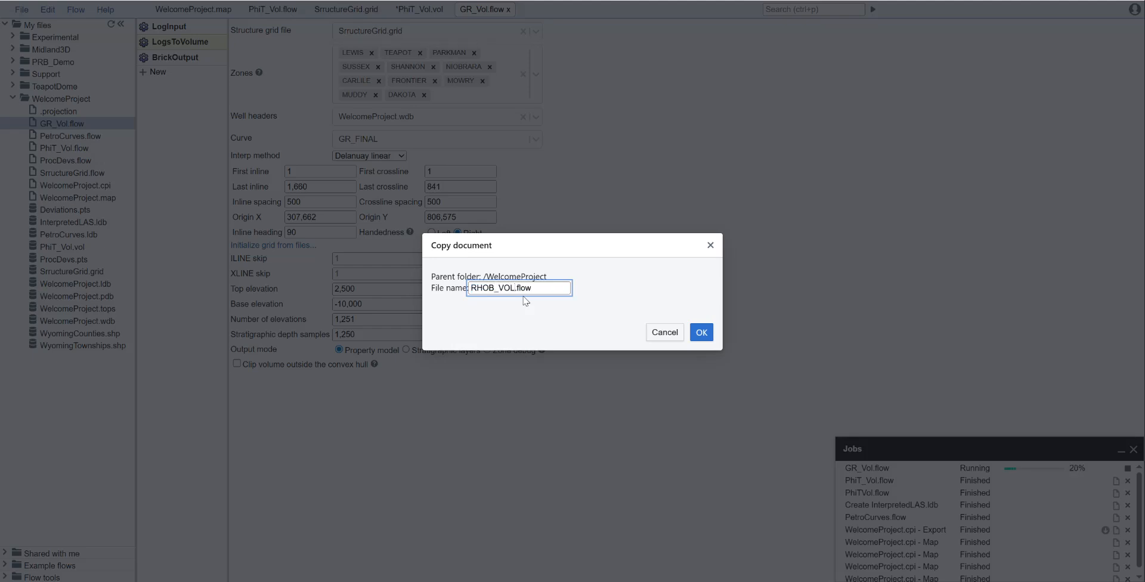
{"action": "left_click", "coordinate": [705, 335]}
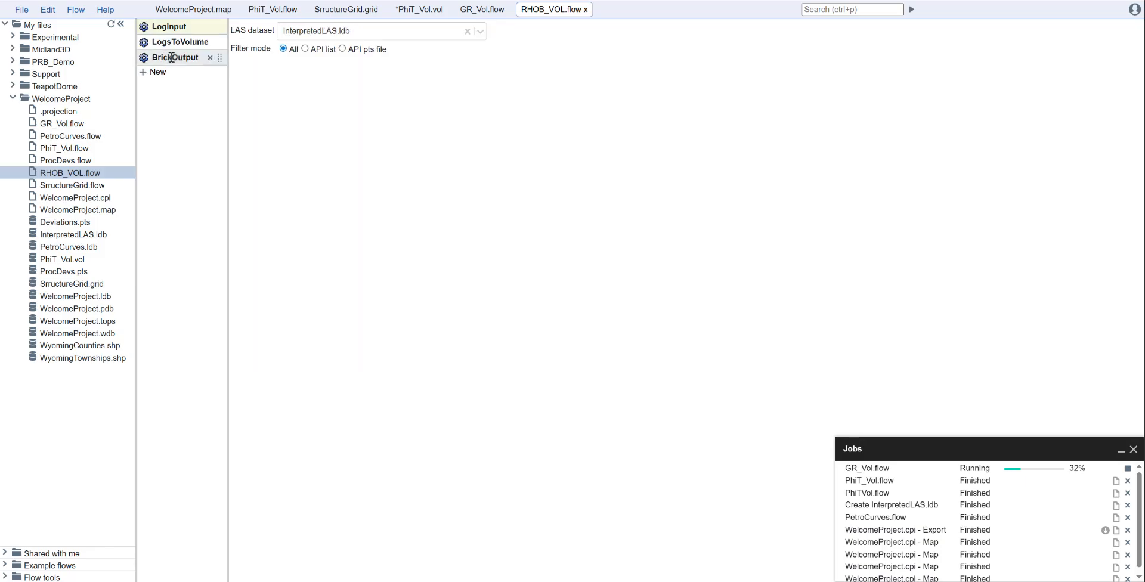
- Set the BrickOutput filename of RHOB_VOL.flow to RhoB_Vol.vol
{"action": "left_click", "coordinate": [172, 58]}
{"action": "left_click", "coordinate": [289, 26]}
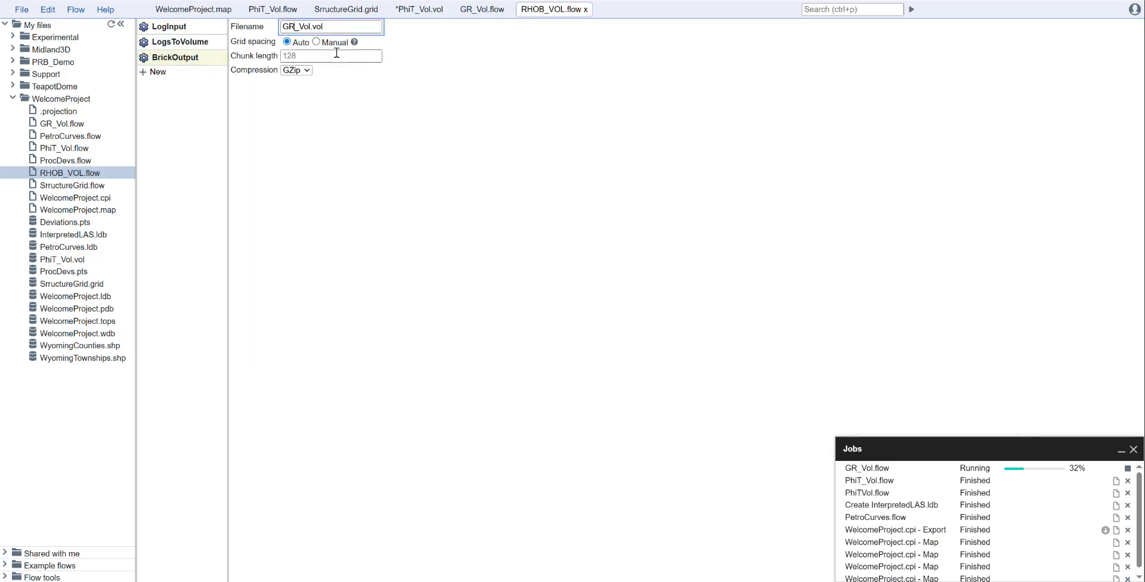
{"action": "key", "text": "BackSpace"}
{"action": "key", "text": "BackSpace"}
{"action": "type", "text": "RhoB"}
- Set the LogsToVolume curve of RHOB_VOL.flow to the custom entry RHOB_FINAL
{"action": "left_click", "coordinate": [181, 42]}
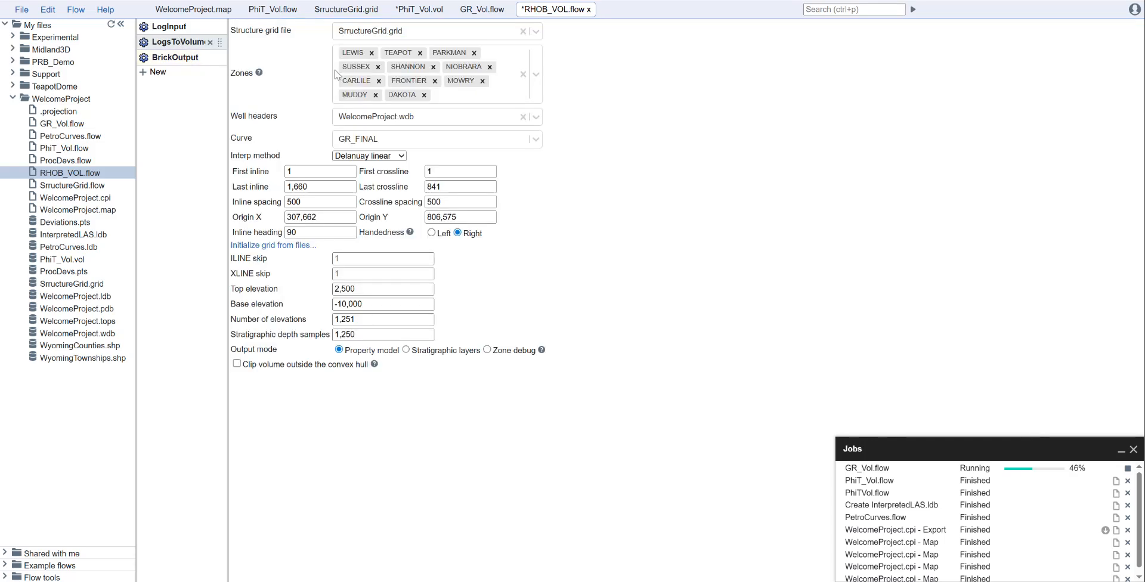
{"action": "left_click", "coordinate": [394, 141]}
{"action": "type", "text": "RHOB_FINAL"}
{"action": "left_click", "coordinate": [409, 171]}
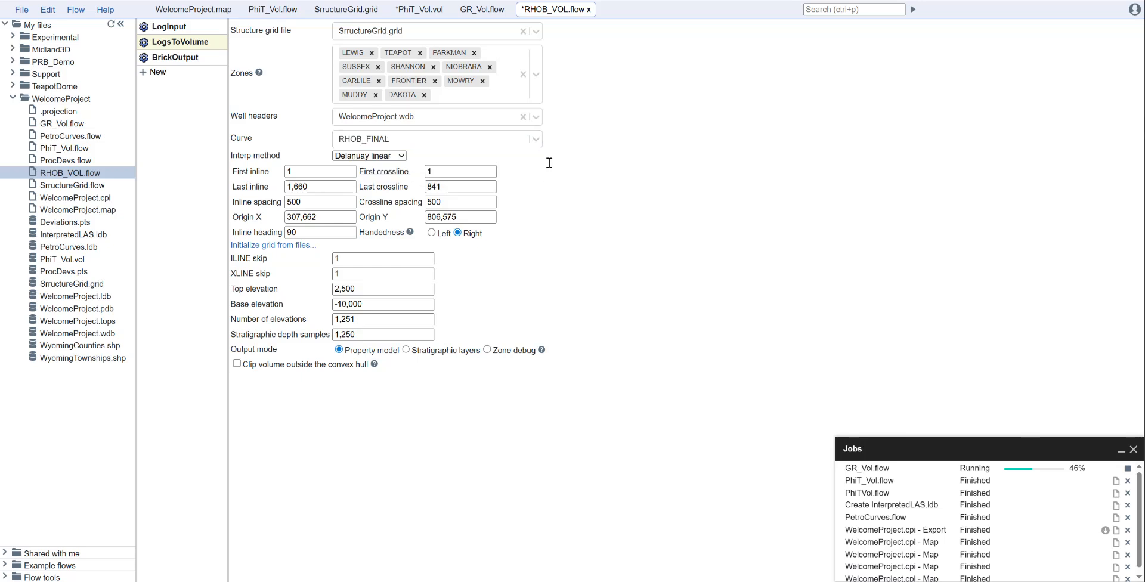
- Check the BrickOutput settings of RHOB_VOL.flow and run the flow
{"action": "left_click", "coordinate": [179, 57]}
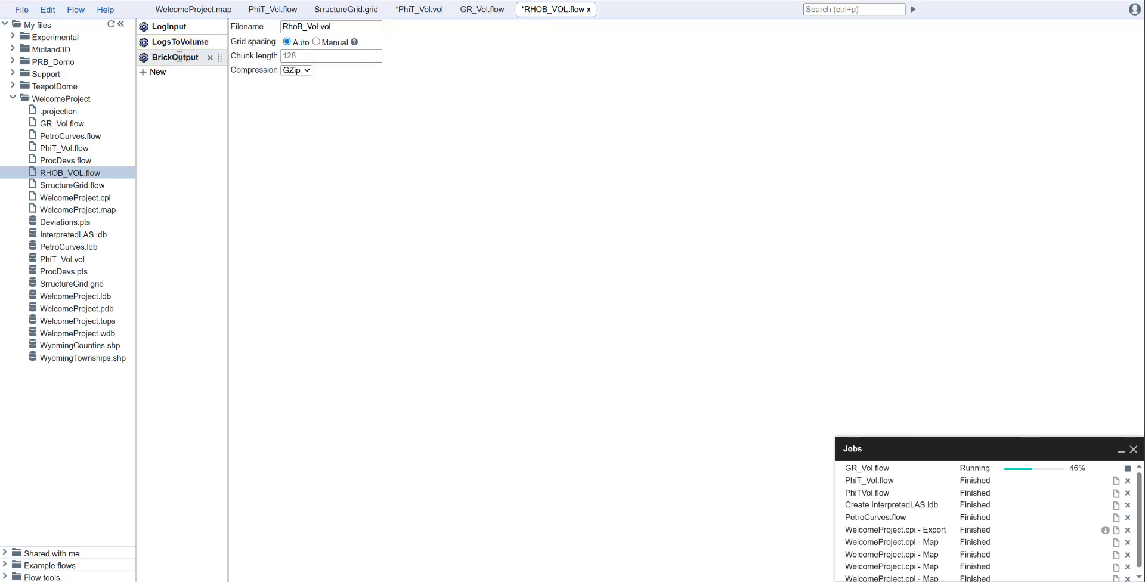
{"action": "left_click", "coordinate": [913, 10]}
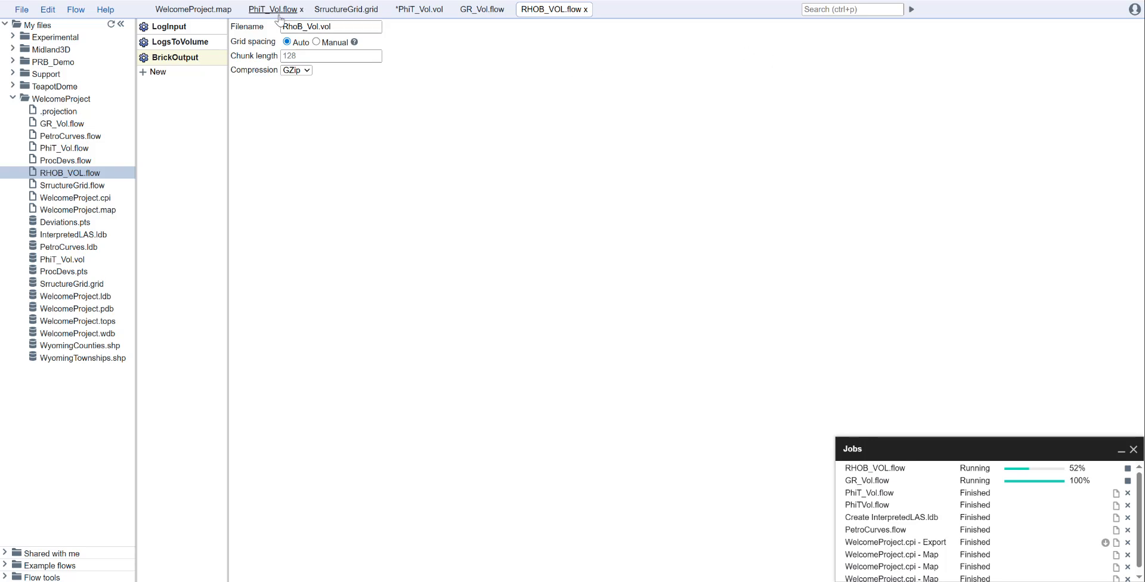
- Examine PhiT_Vol.vol with its slice view switched to ELEVATION : ILINE, and return to the LogsToVolume settings of PhiT_Vol.flow
{"action": "left_click", "coordinate": [279, 18]}
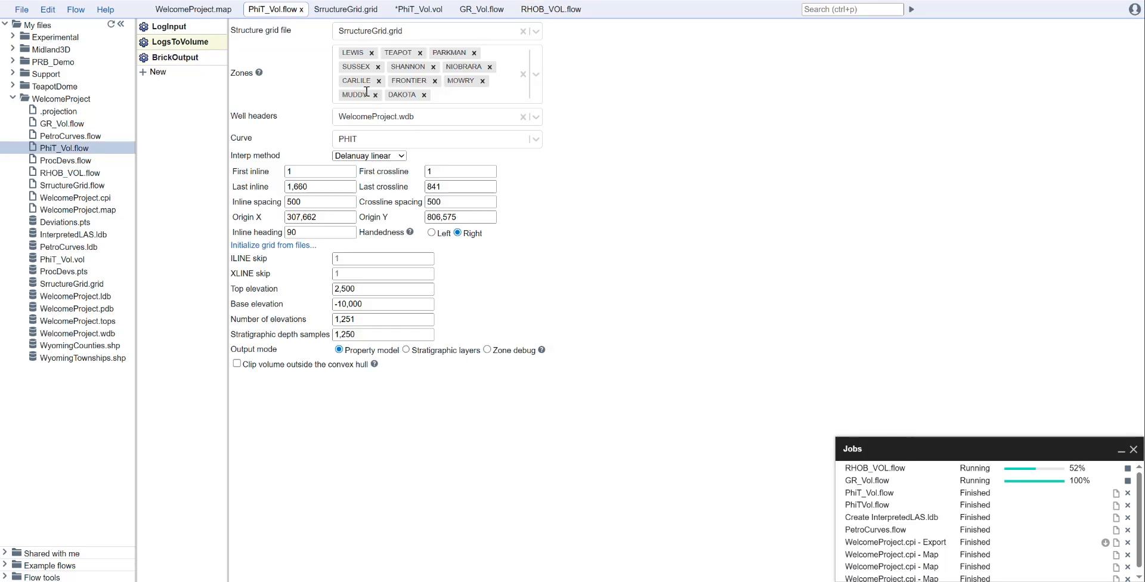
{"action": "left_click", "coordinate": [416, 13]}
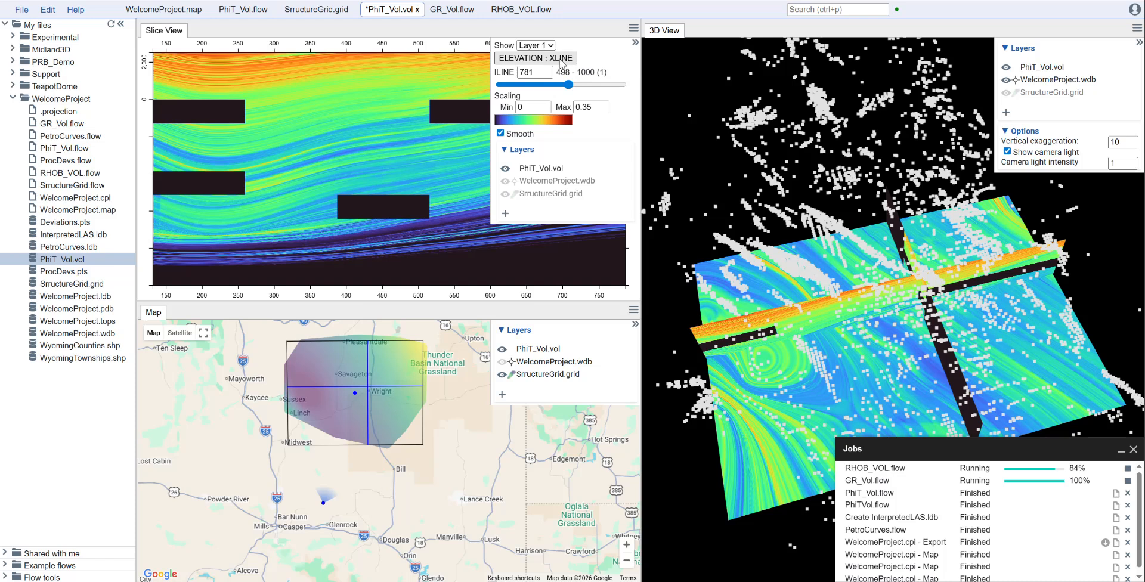
{"action": "left_click", "coordinate": [535, 58]}
{"action": "left_click", "coordinate": [359, 158]}
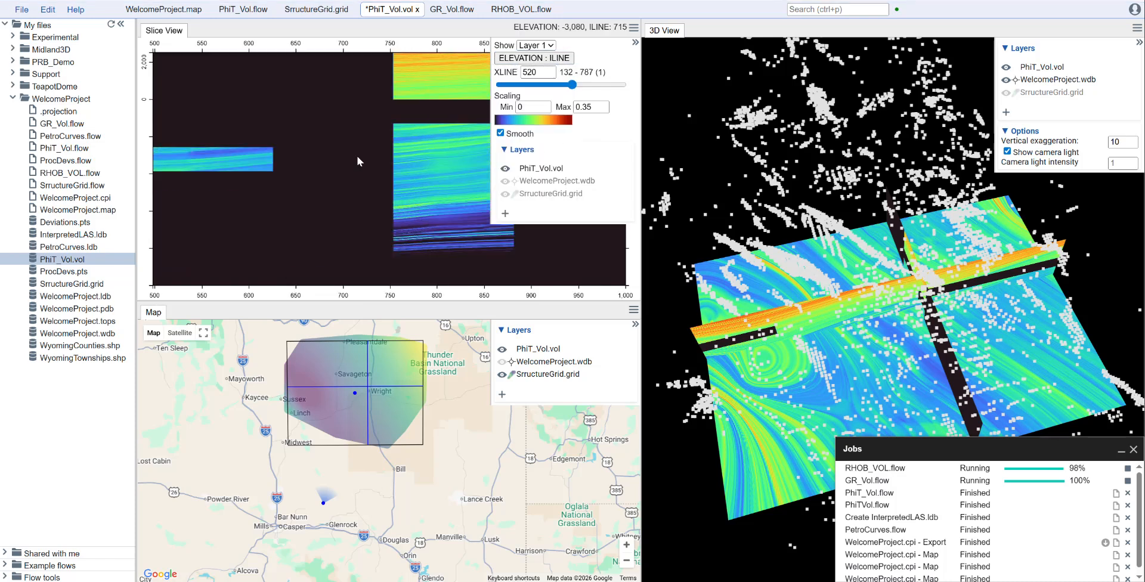
{"action": "left_click", "coordinate": [571, 87]}
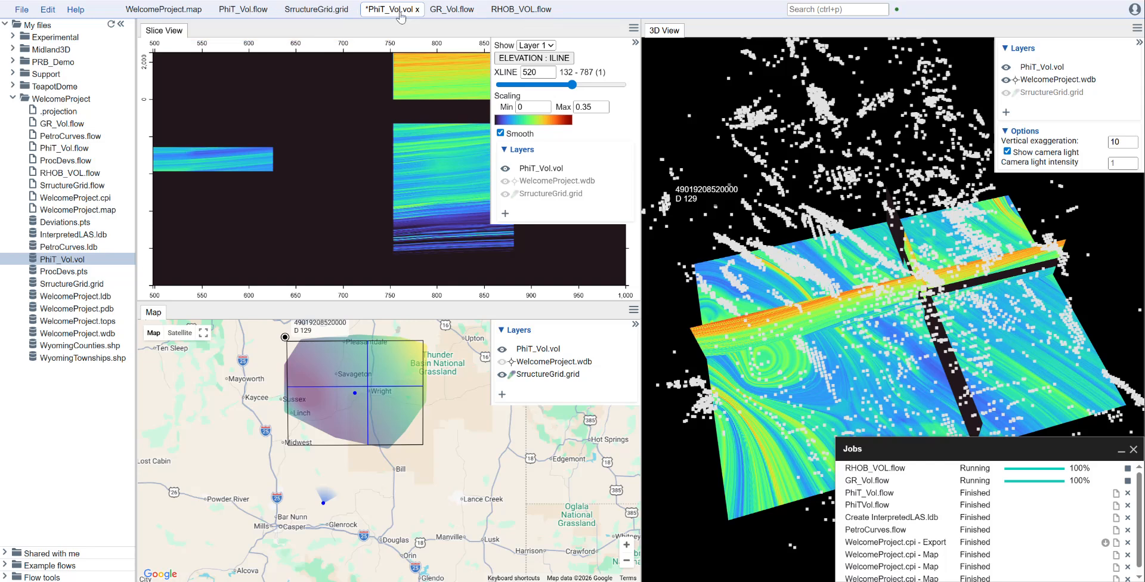
{"action": "left_click", "coordinate": [243, 11]}
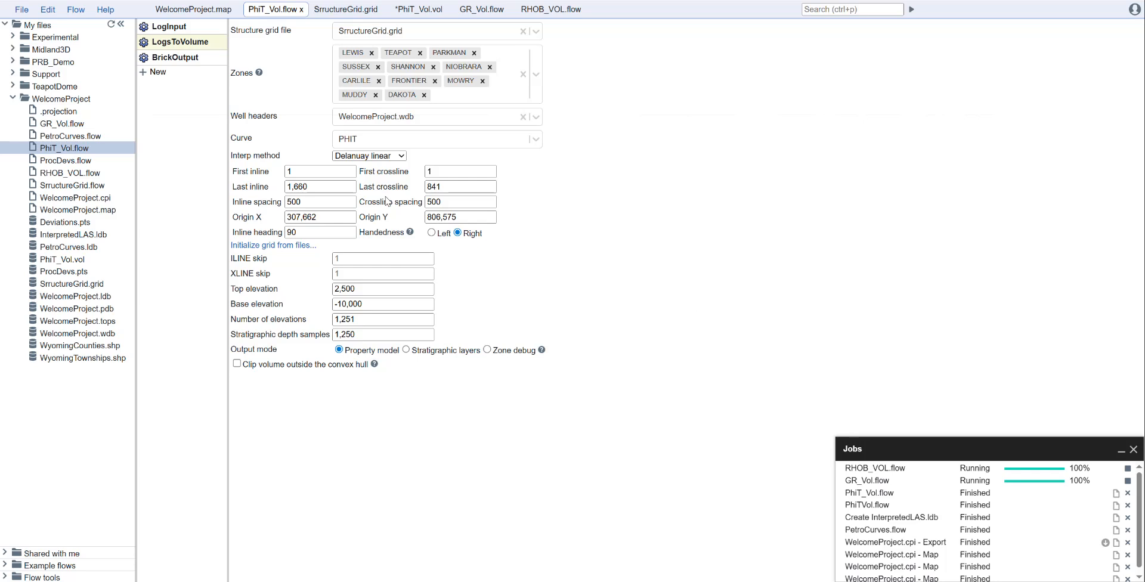